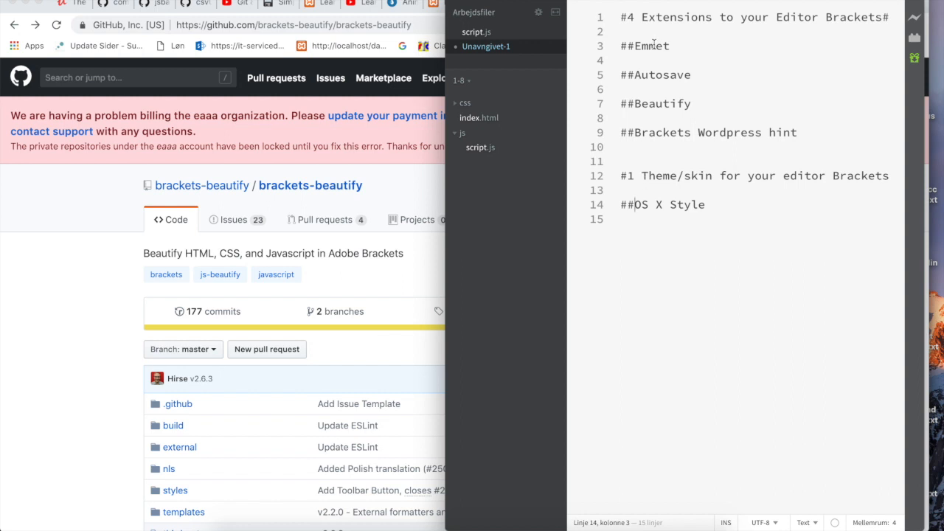
Find the Emmet extension ("High-speed HTML and CSS workflow") in the extension manager, install it, and close the manager.
click(643, 47)
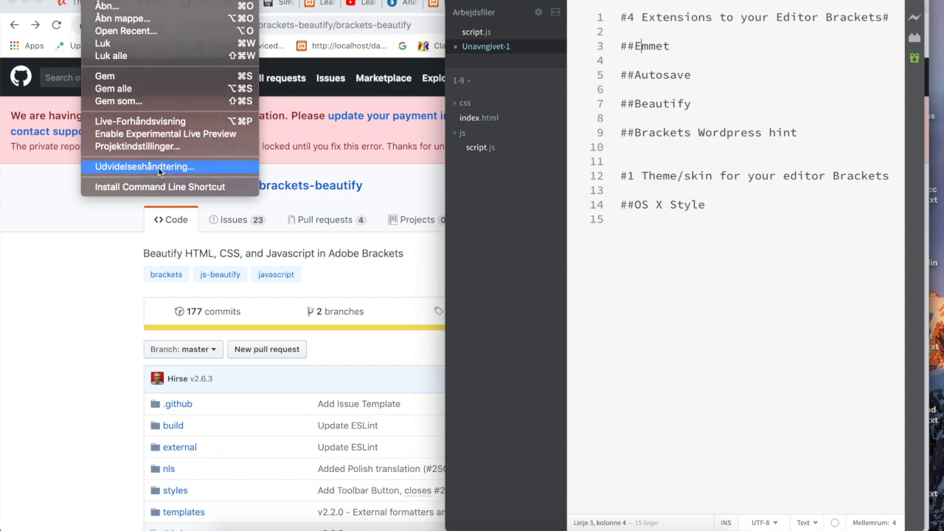
click(159, 168)
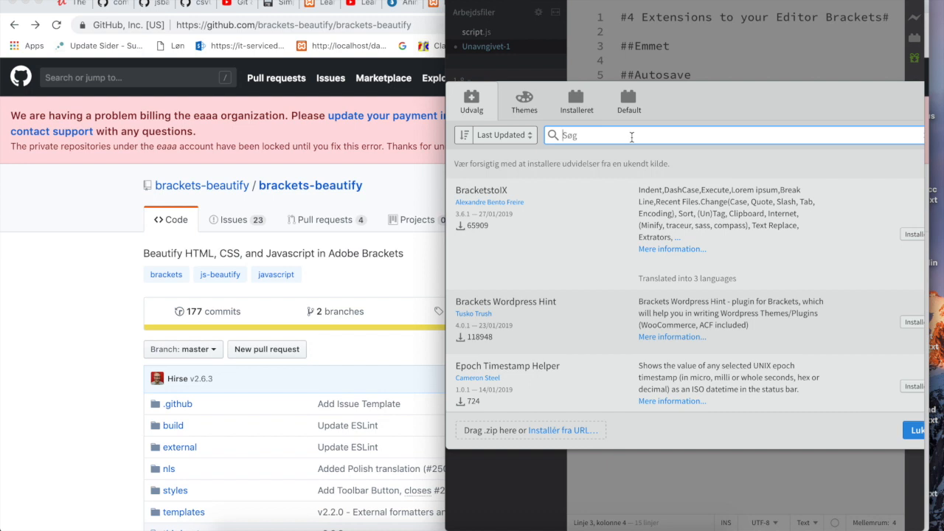
text(emmet)
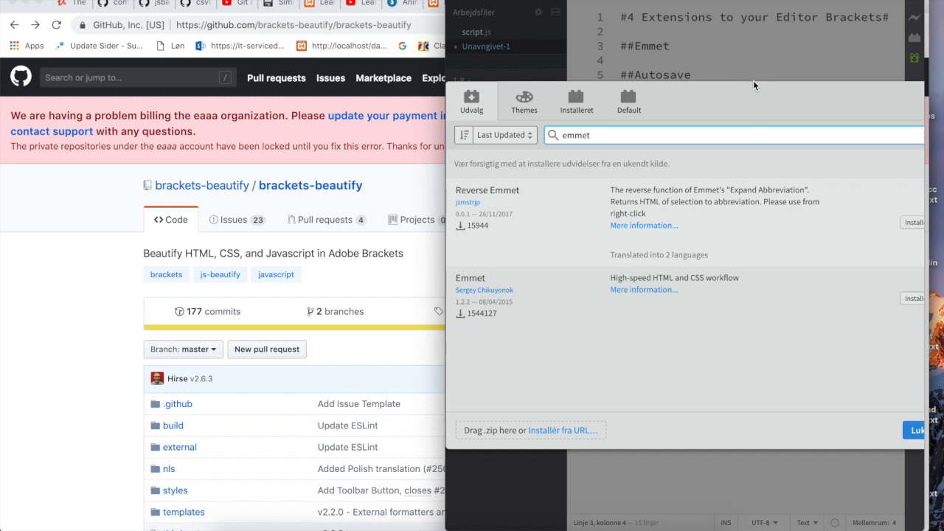
drag(650, 2, 486, 10)
drag(797, 81, 853, 281)
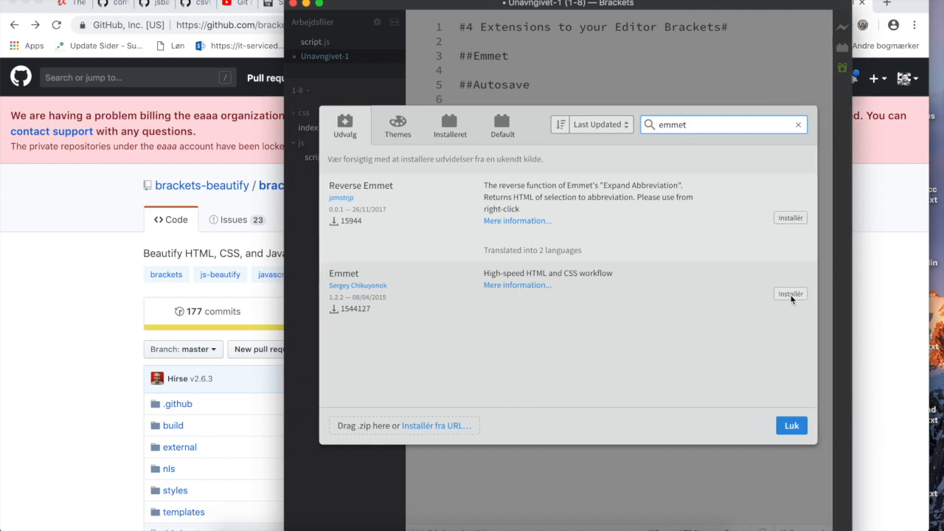
click(790, 294)
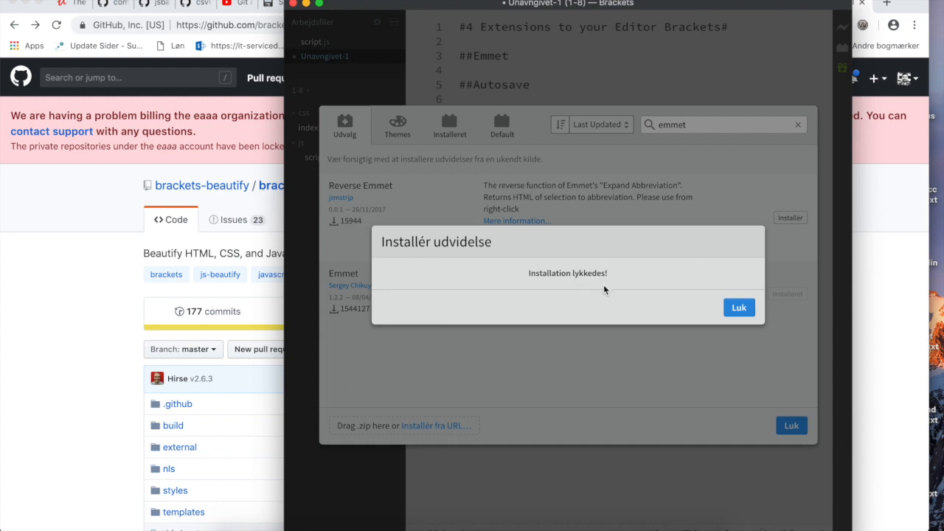
click(738, 307)
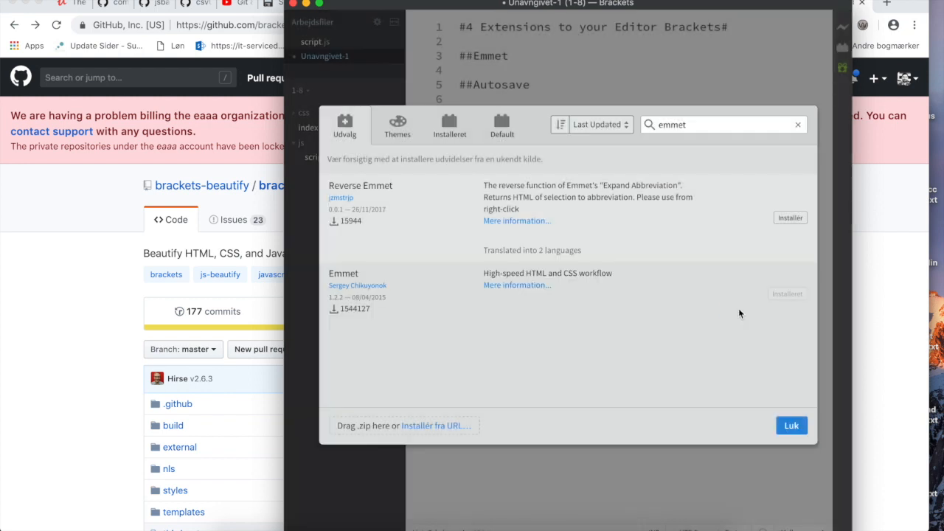
click(789, 428)
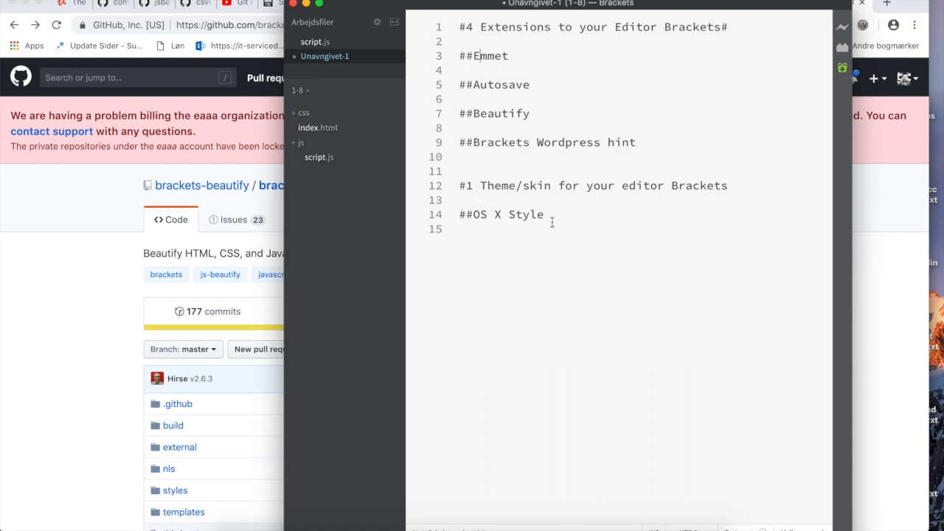
Create a new file and save it as index.html in a new folder named emmet1 inside htdocs.
key(super+n)
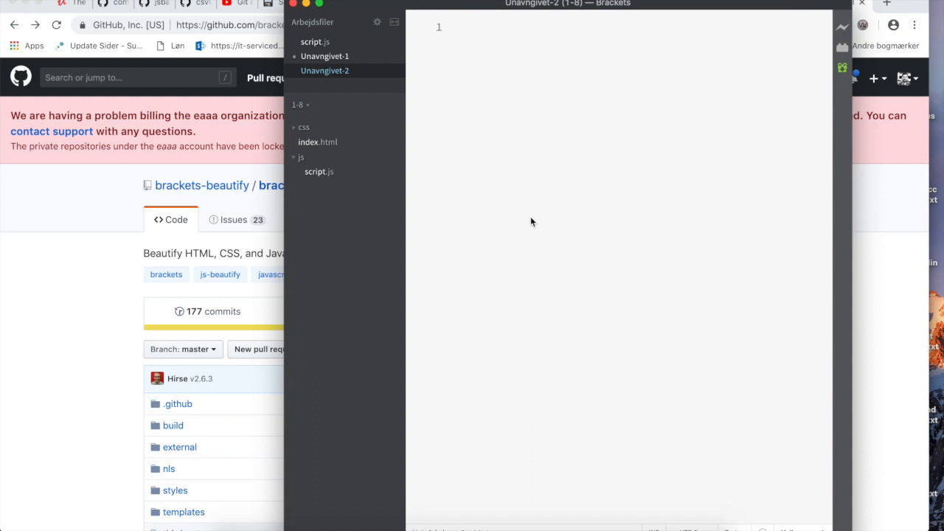
key(super+s)
text(index.html)
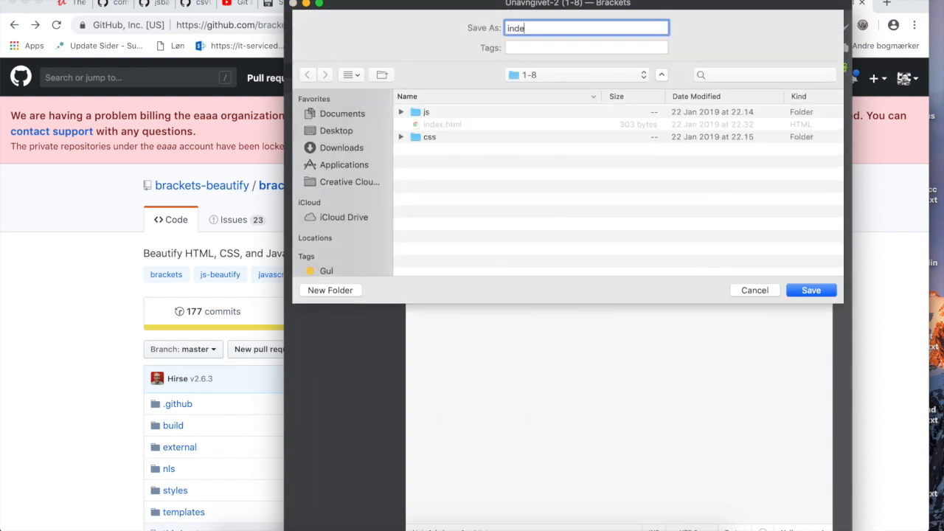
click(560, 74)
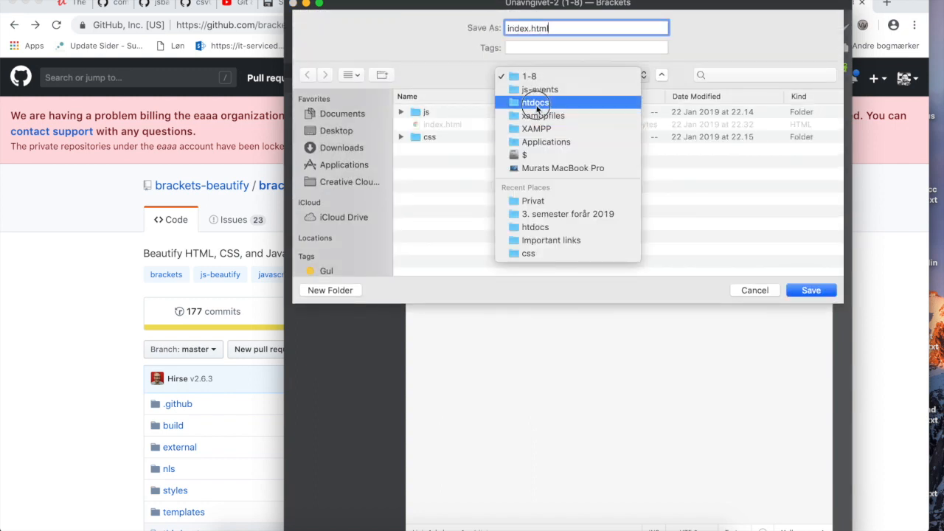
click(535, 103)
click(331, 295)
text(emmet1)
click(539, 181)
click(824, 291)
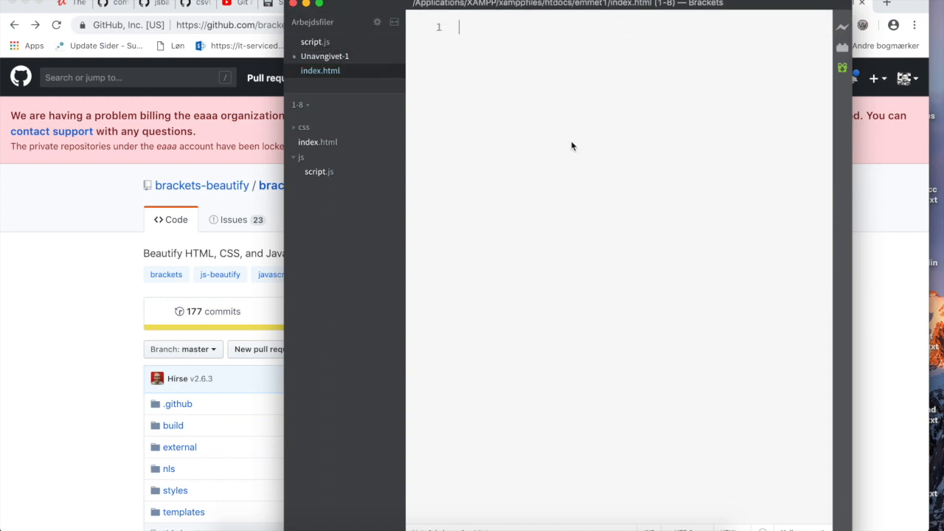
Generate the HTML document skeleton in the empty index.html from the Emmet abbreviation "!".
text(!)
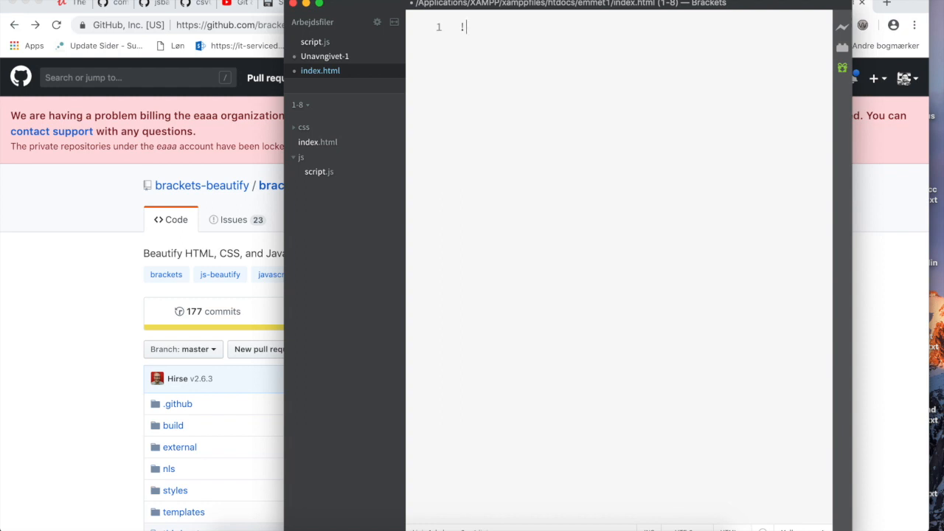
key(Tab)
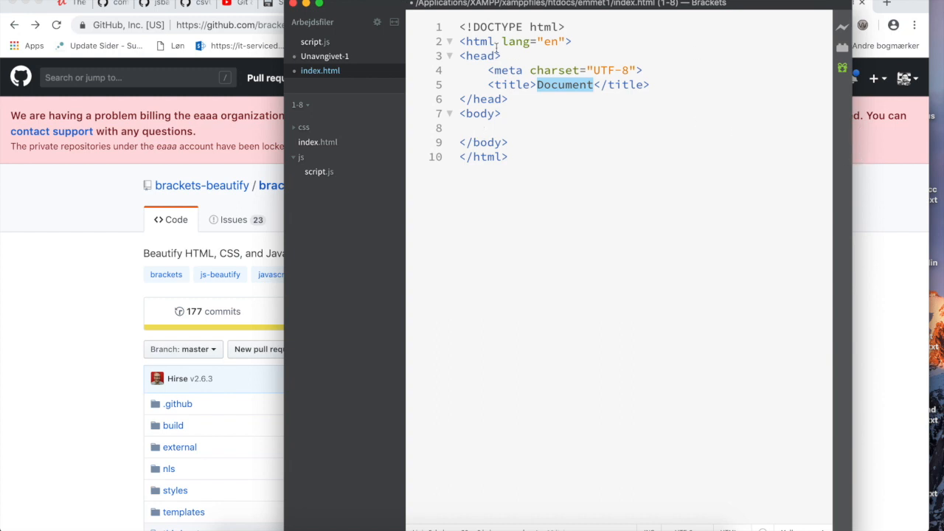
Search the available extensions for "auto save", install "Autosave every edit!", and close the extension manager.
click(362, 56)
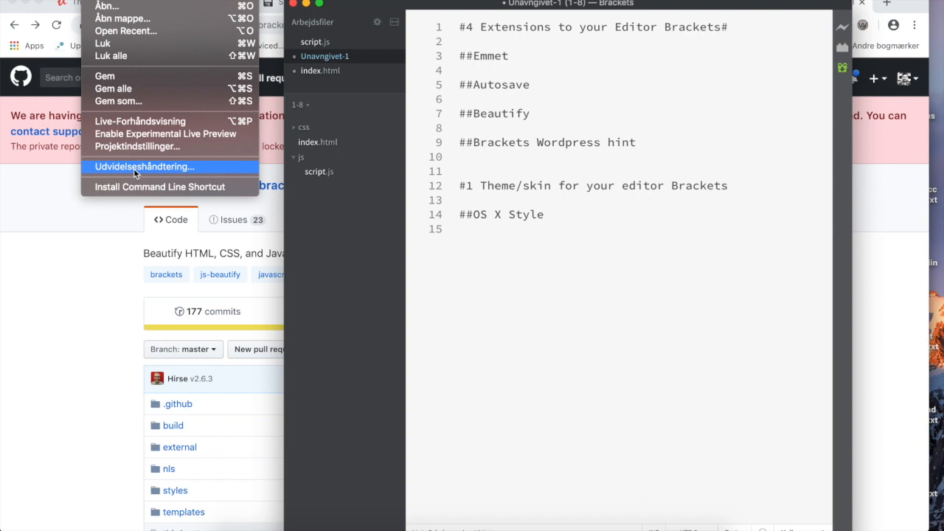
click(134, 168)
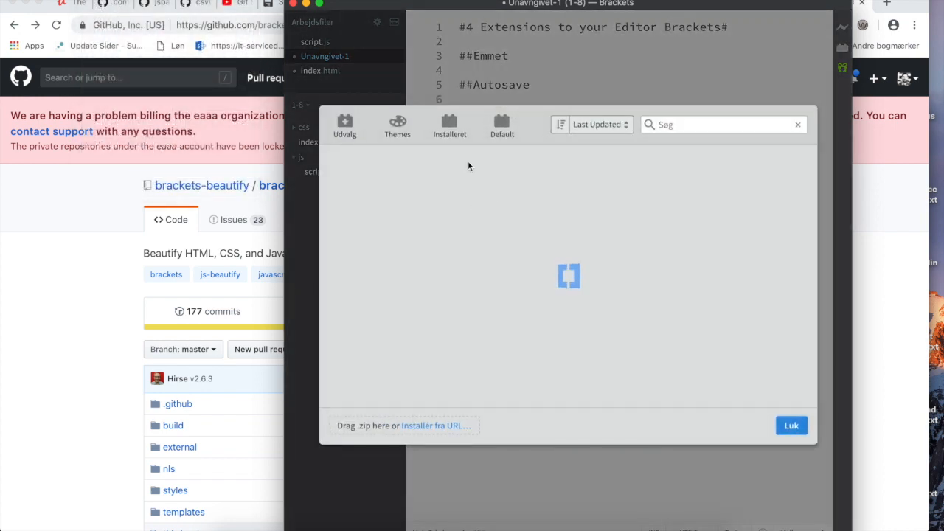
click(365, 131)
click(685, 126)
text(au)
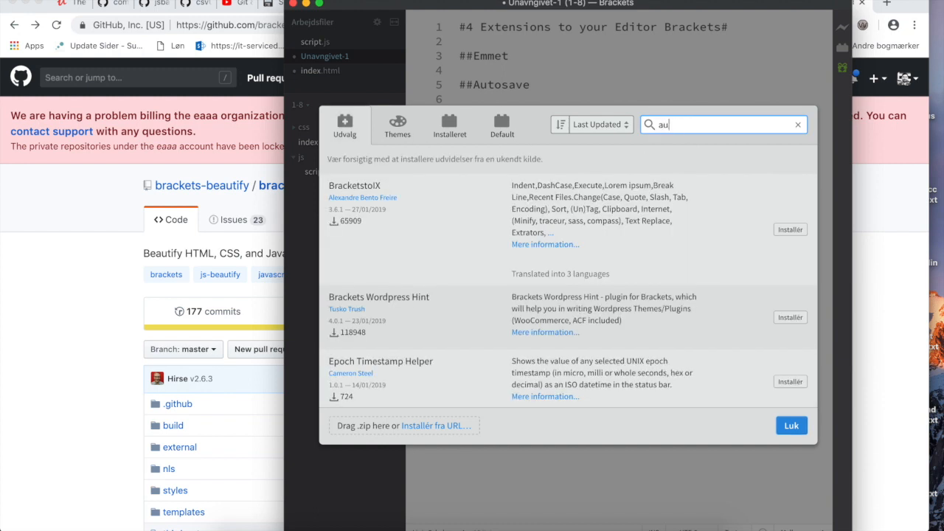
text(to save)
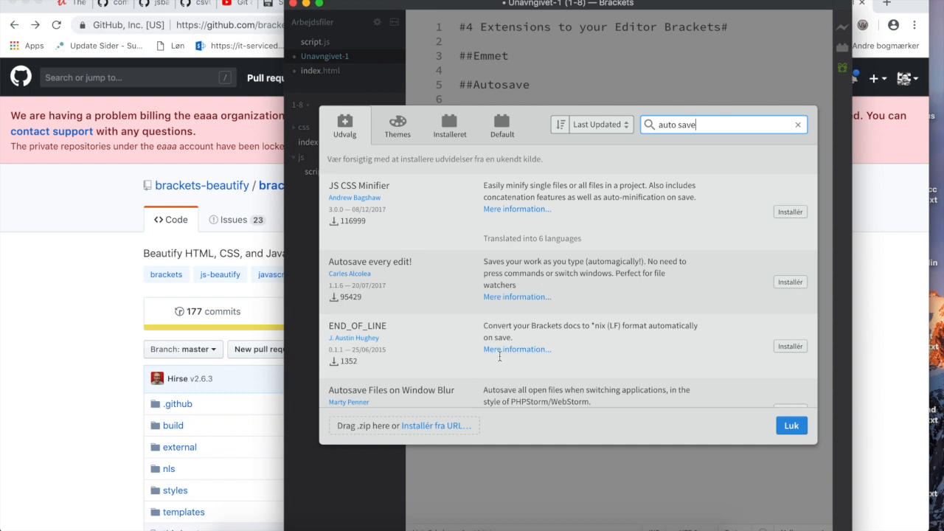
scroll(499, 357, down, 2)
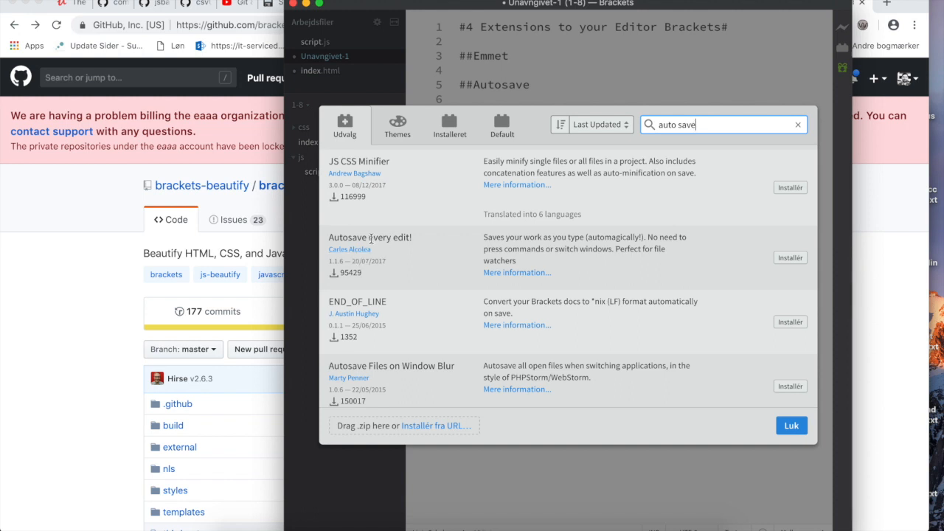
click(790, 258)
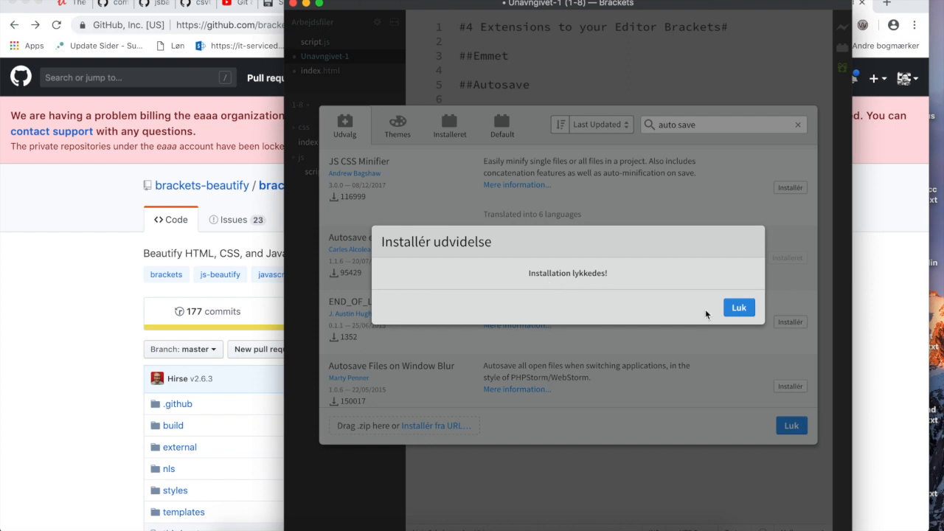
click(739, 310)
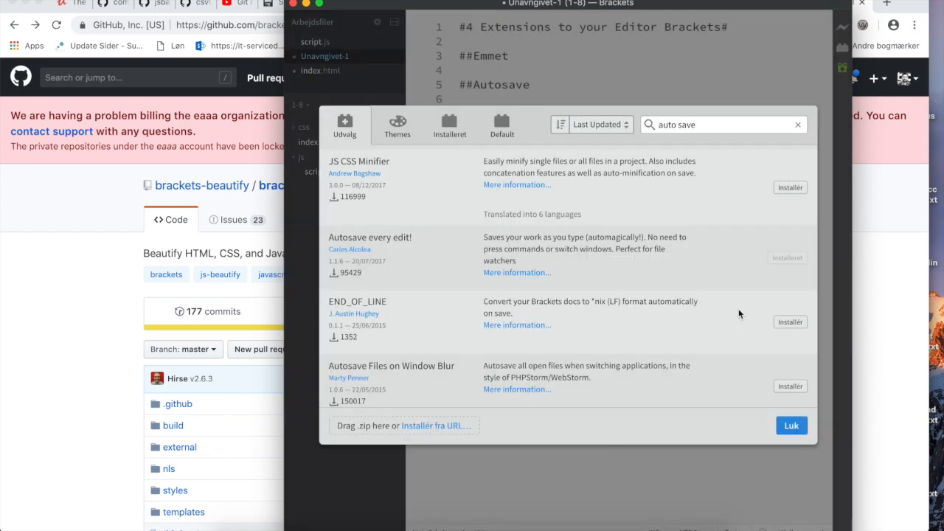
click(793, 432)
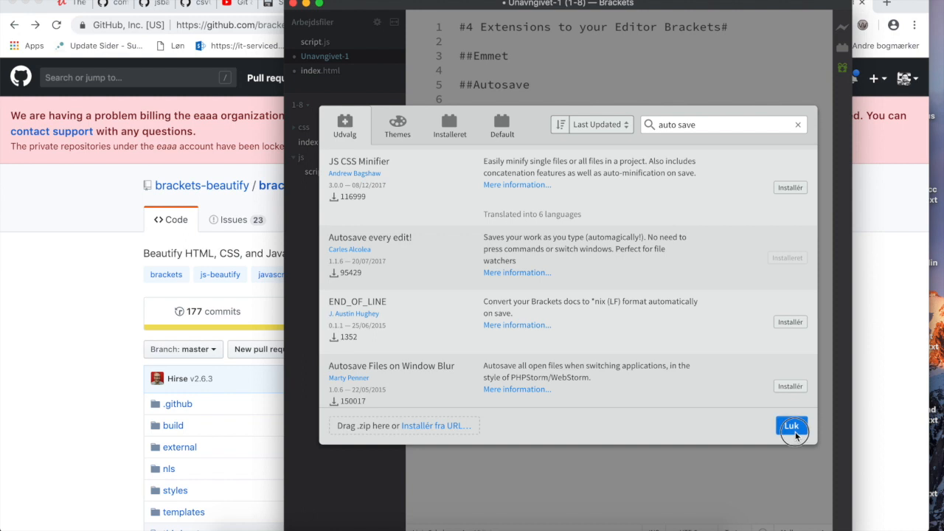
Replace the title text in the new index.html with "Edit ad".
click(342, 71)
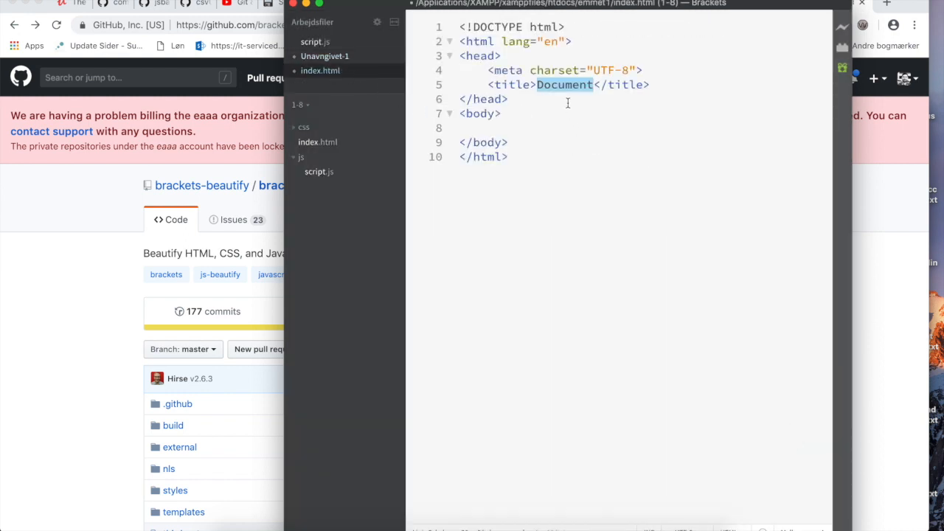
text(Edit)
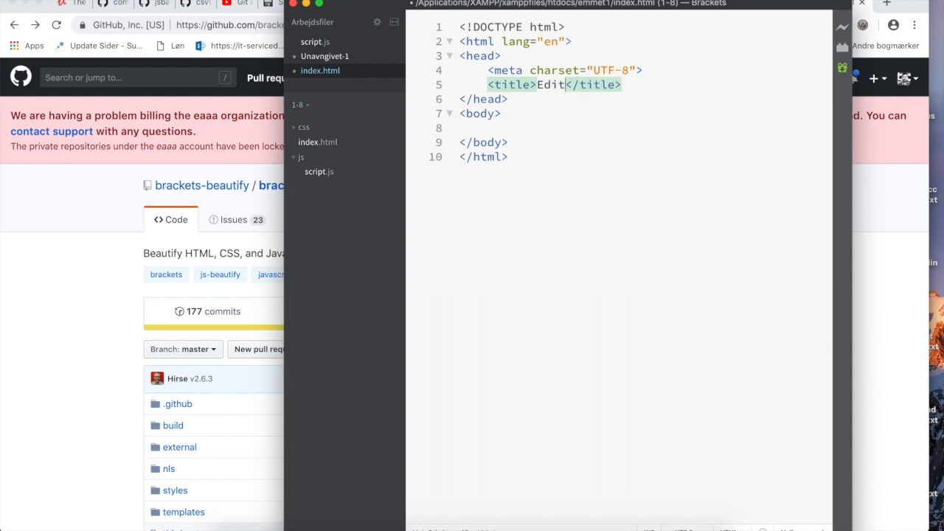
text( ad)
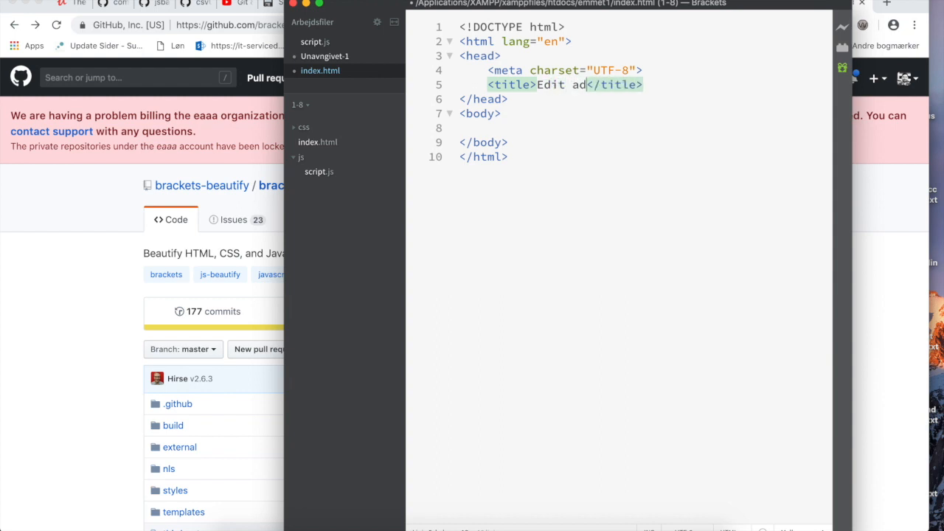
click(663, 83)
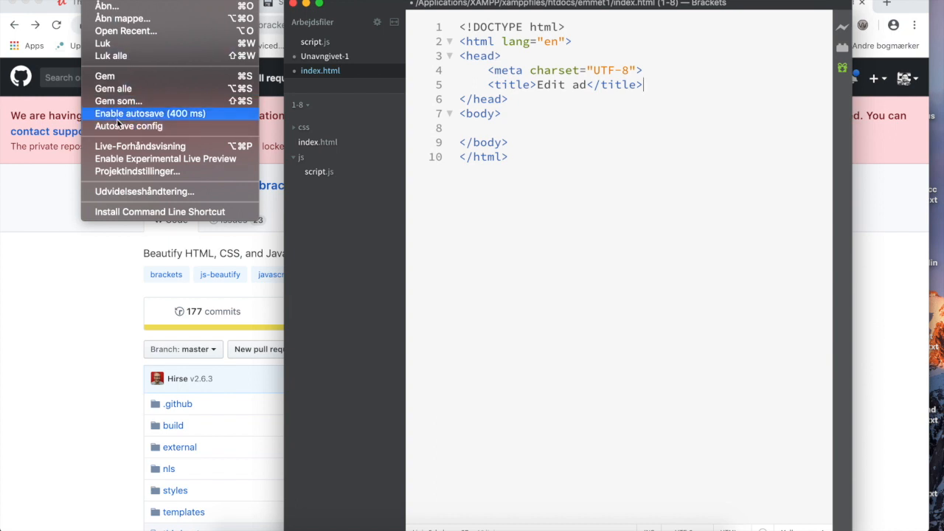
Enable autosave (400 ms) and add a blank line after the opening body tag.
click(166, 120)
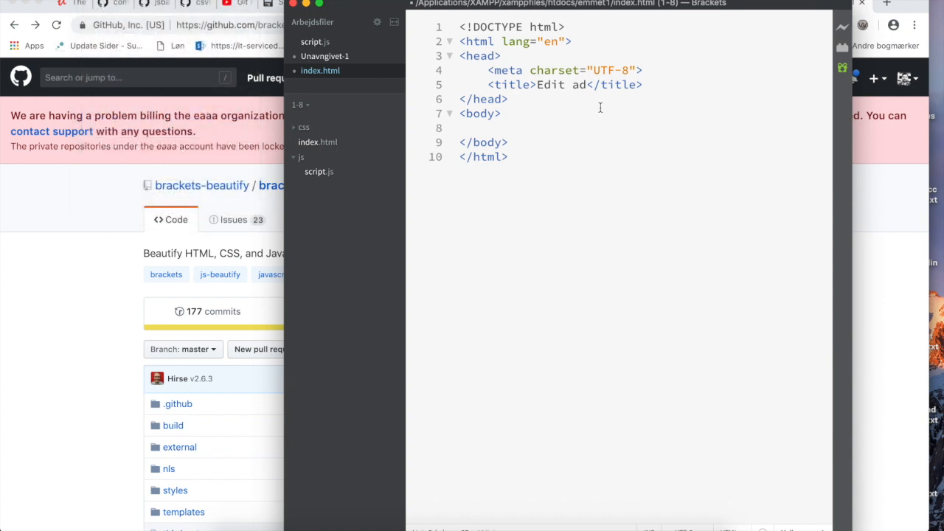
click(545, 114)
key(Return)
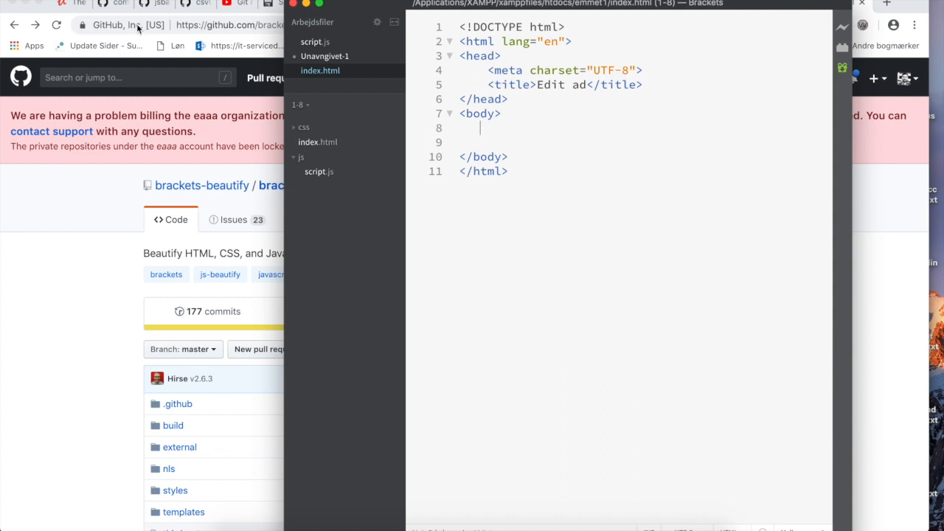
Search the available extensions for "bea", install Beautify, and close the extension manager.
click(137, 1)
mouse_move(99, 2)
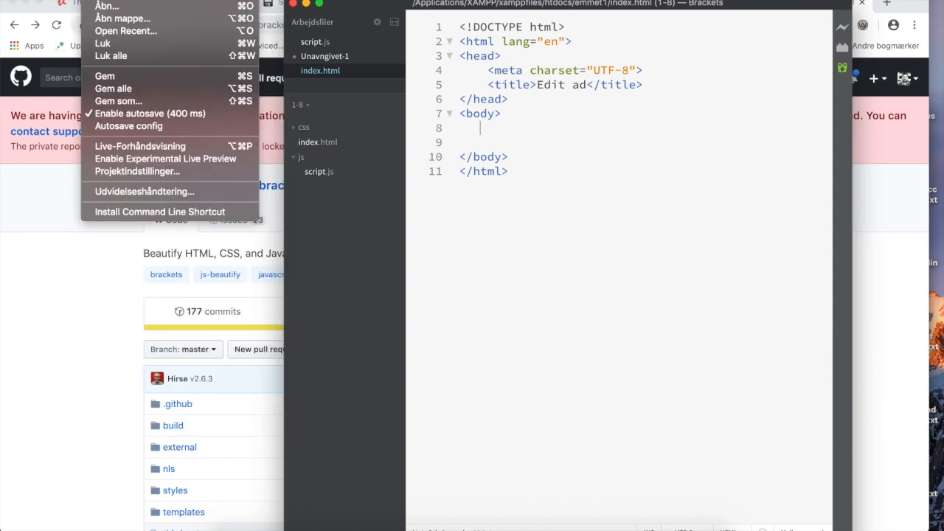
click(142, 191)
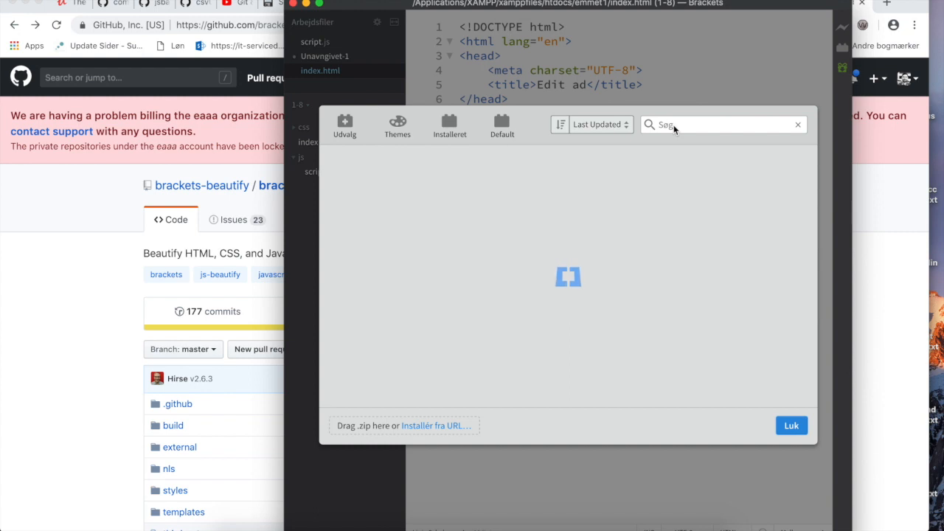
text(b)
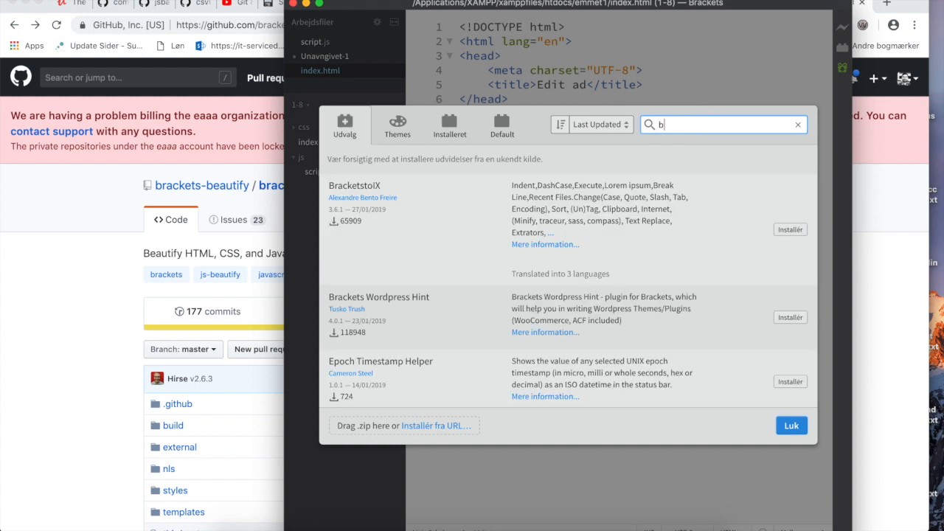
text(ea)
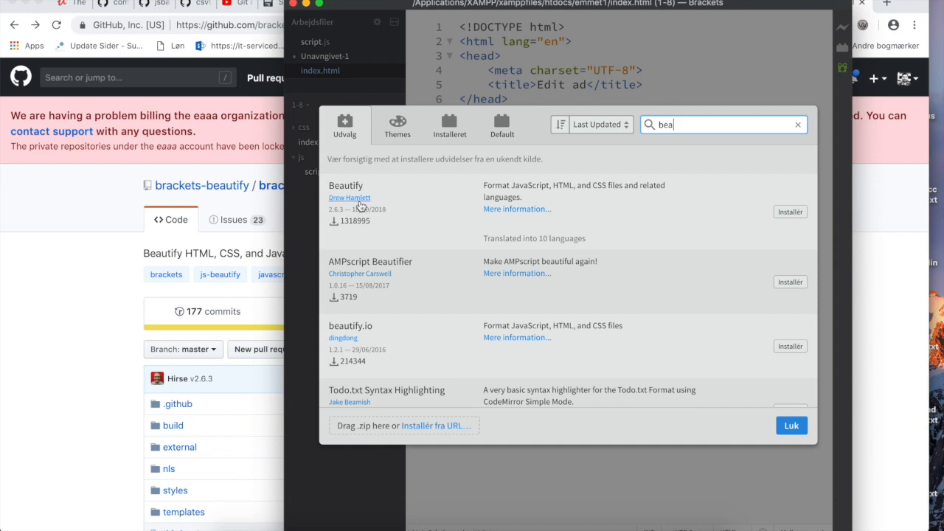
click(790, 213)
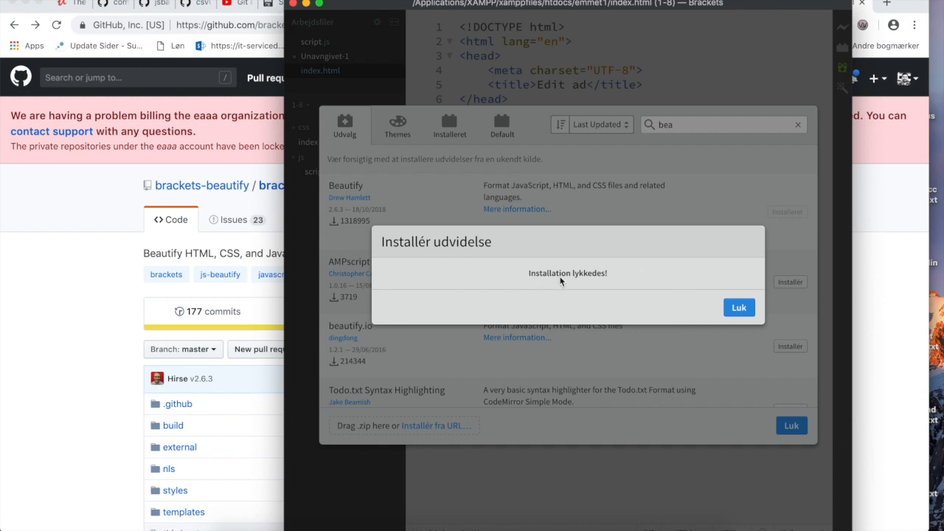
click(740, 308)
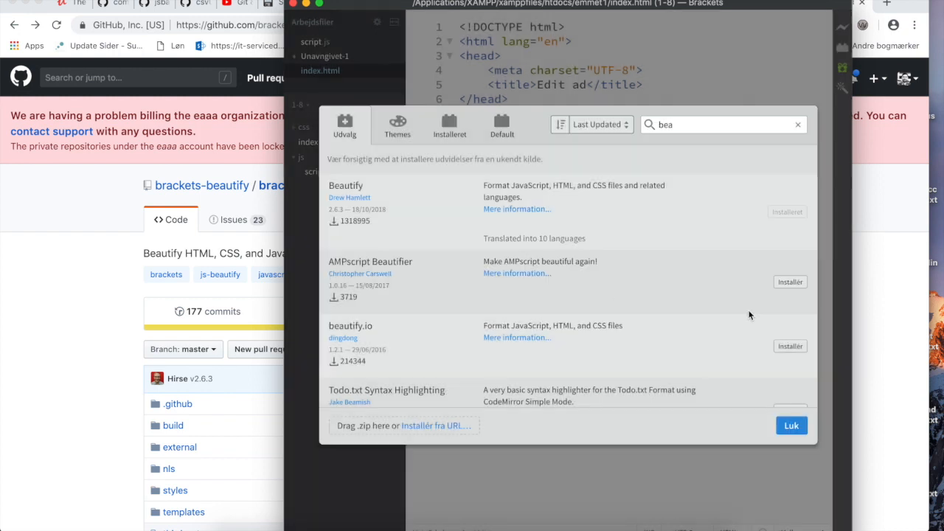
click(781, 430)
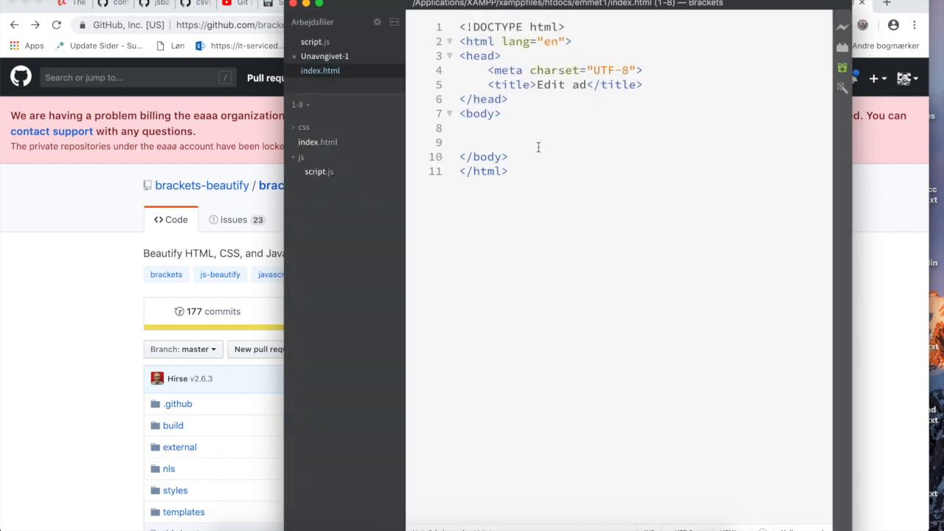
Insert an empty unordered list on the first line of the body by expanding the Emmet abbreviation "ul".
text(ul)
key(Tab)
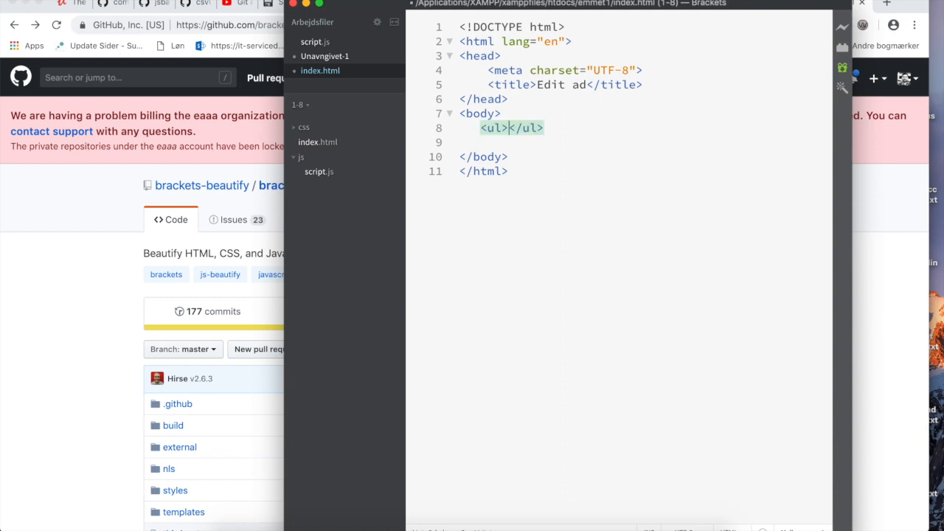
Nest a list item and a paragraph inside the unordered list by expanding the Emmet abbreviations "li" and "p", and save index.html.
text(l)
key(super+s)
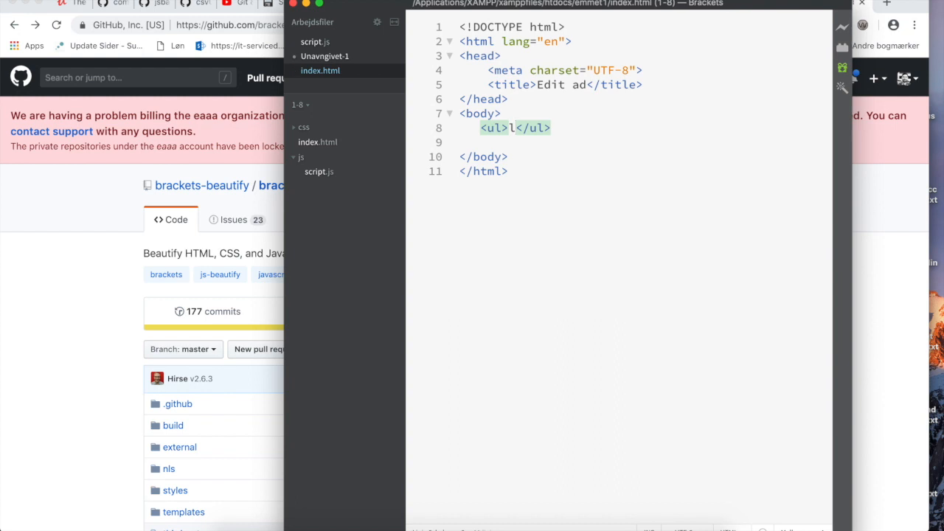
text(i)
key(Tab)
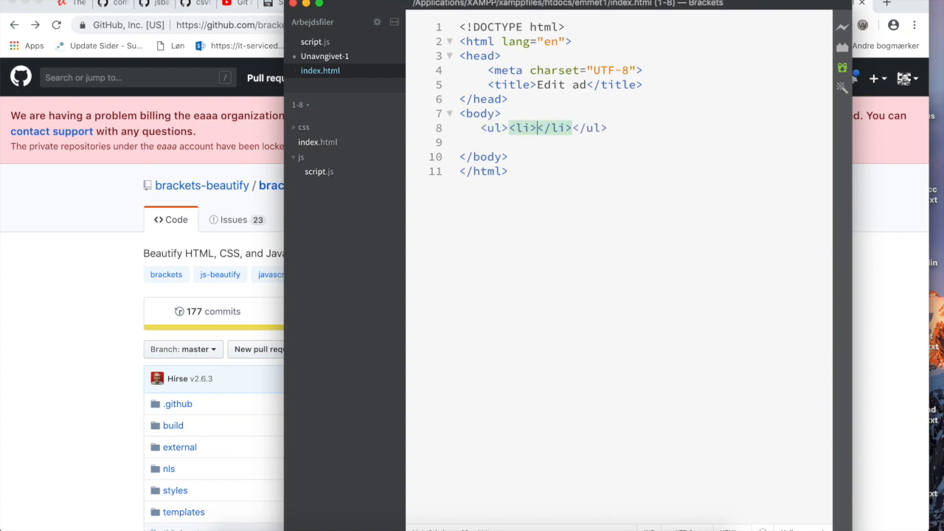
text(p)
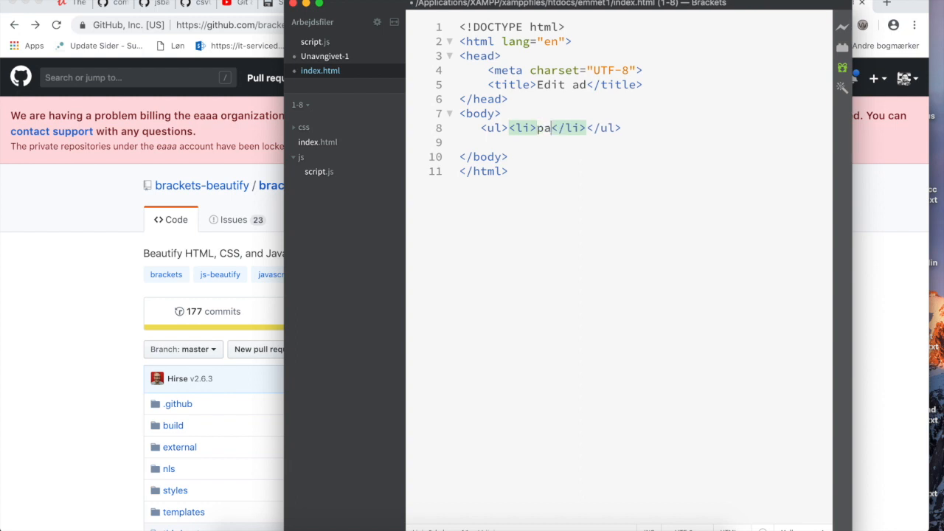
key(Tab)
key(super+s)
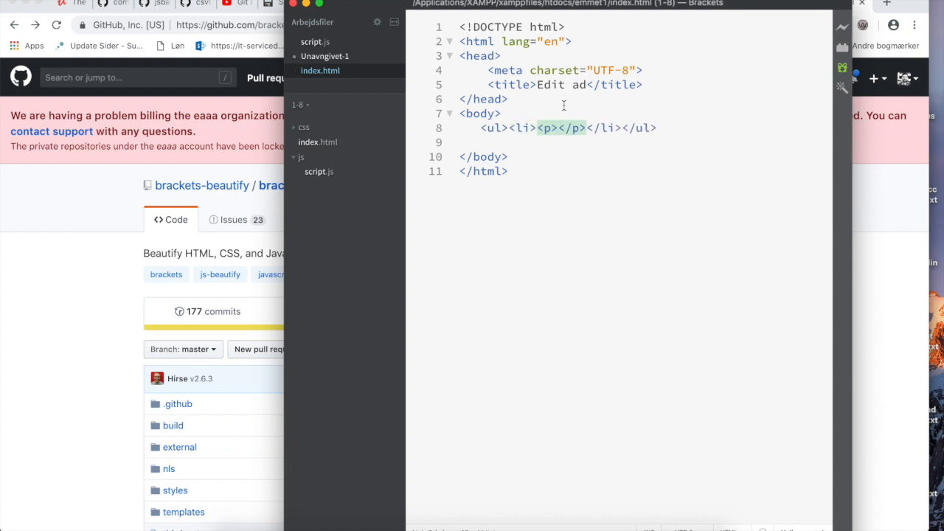
Reformat the one-line list markup on line 8 with Beautify and select the resulting block.
drag(656, 130, 473, 133)
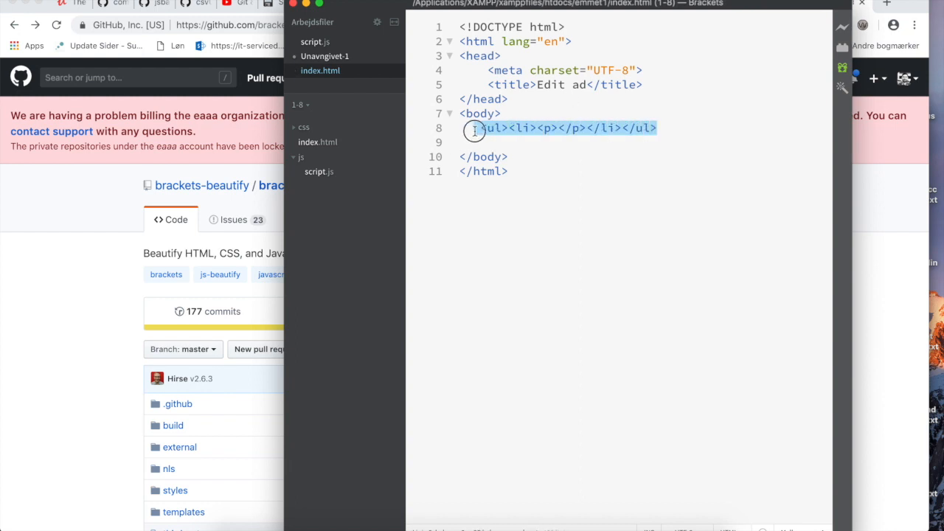
right_click(485, 133)
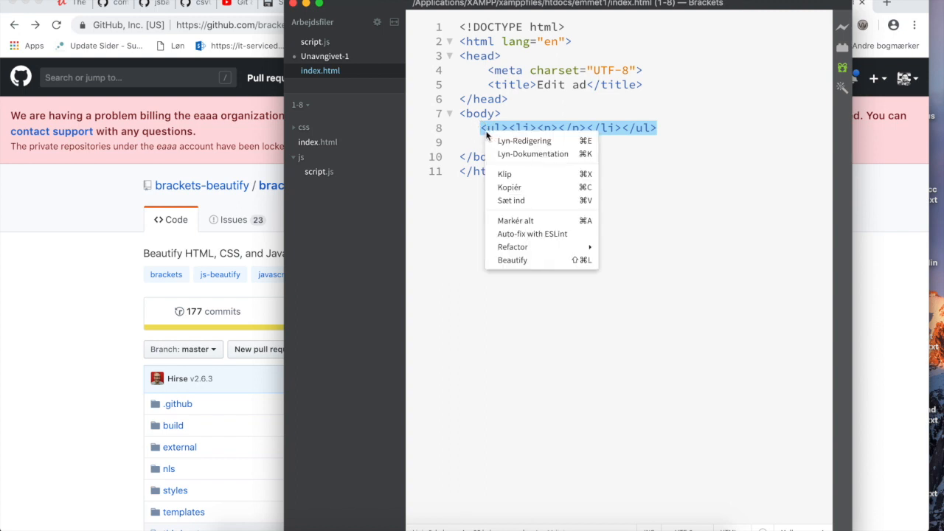
click(515, 261)
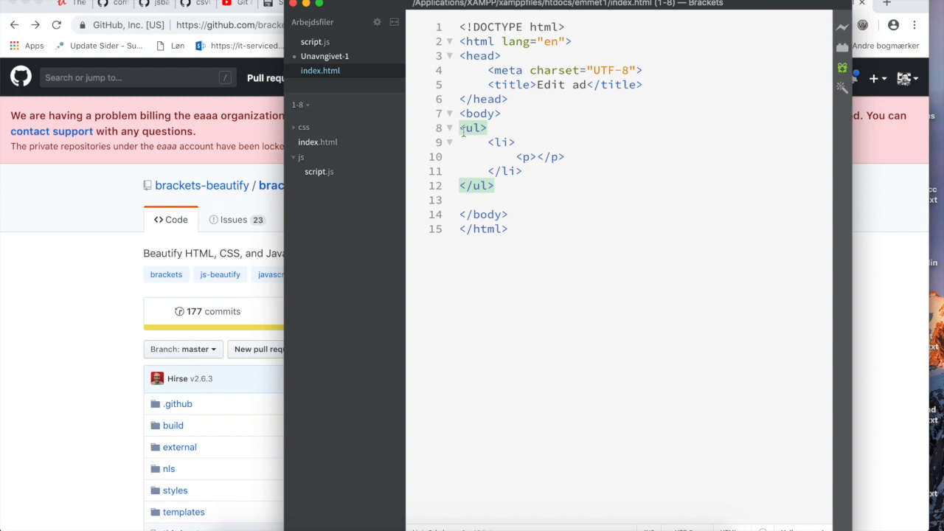
drag(504, 185, 451, 132)
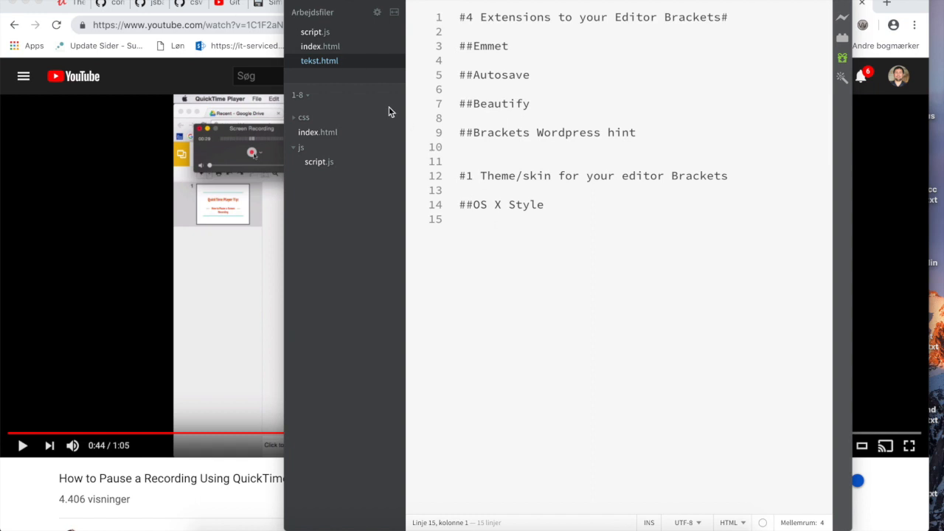
Search the available extensions for "WordPress hint" and install Brackets Wordpress Hint.
click(100, 0)
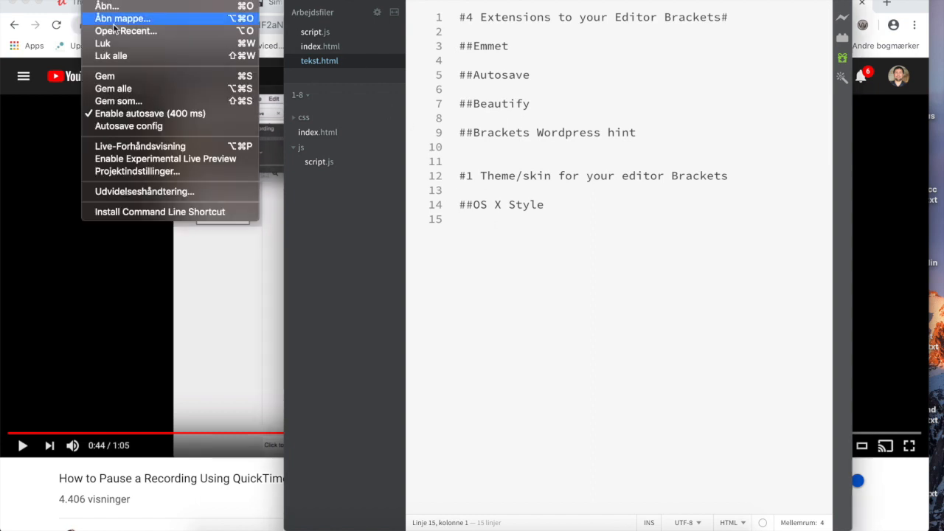
click(125, 193)
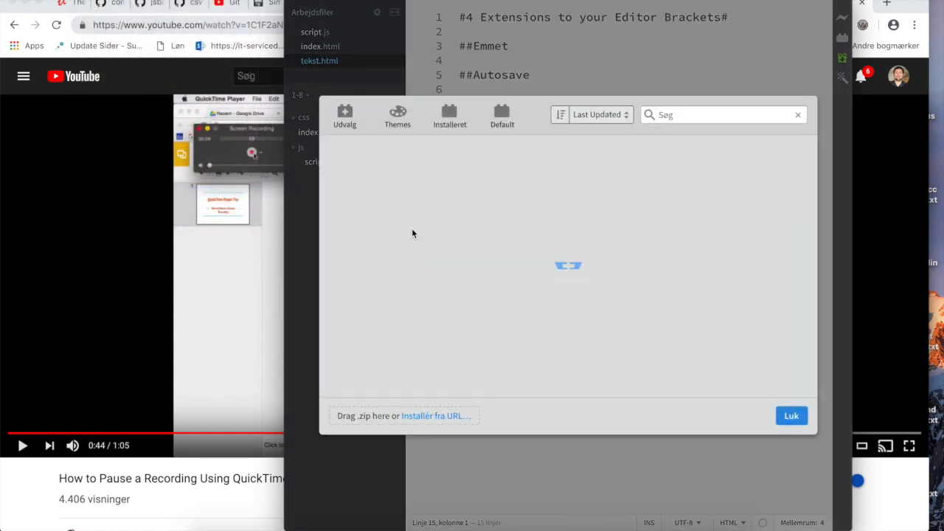
click(656, 116)
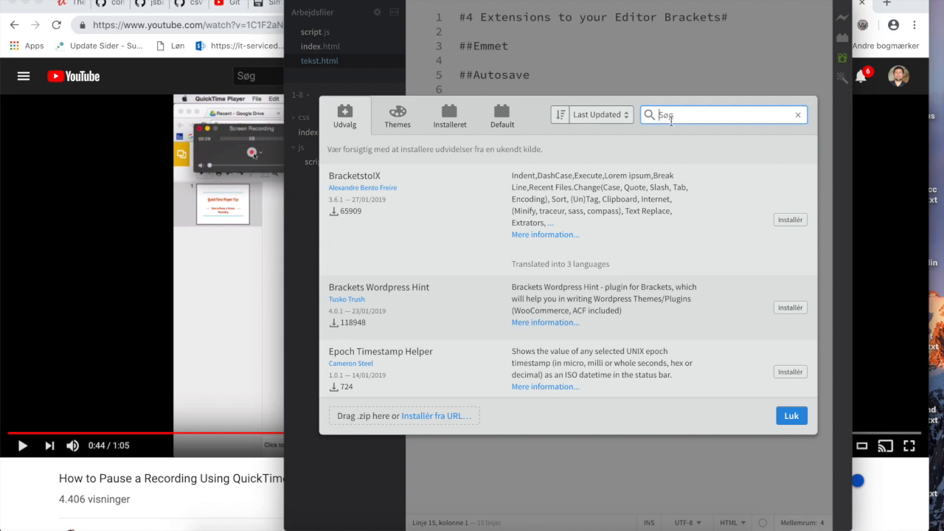
text(WordPre)
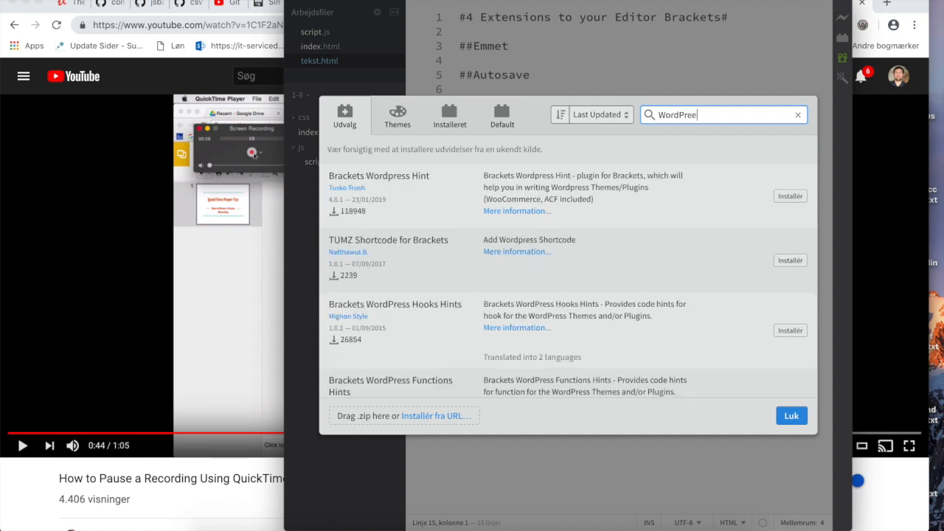
text(ss hint)
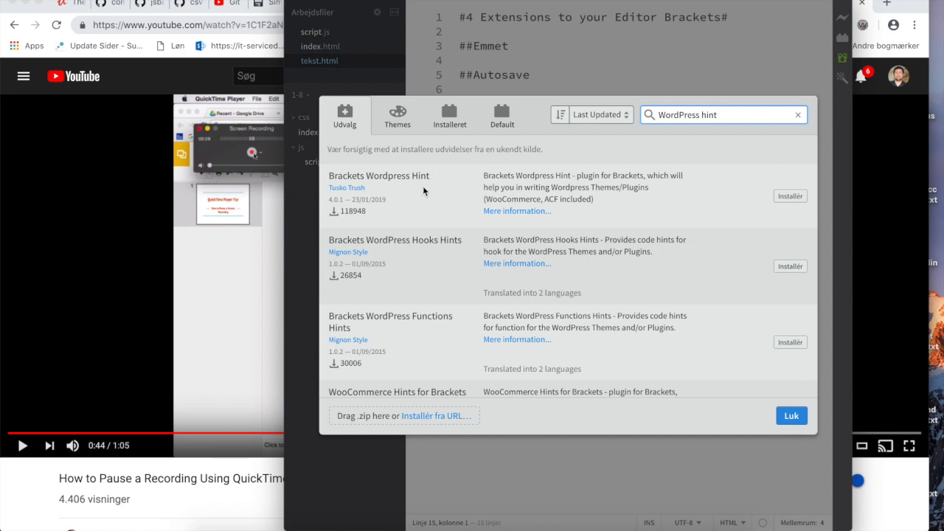
click(786, 197)
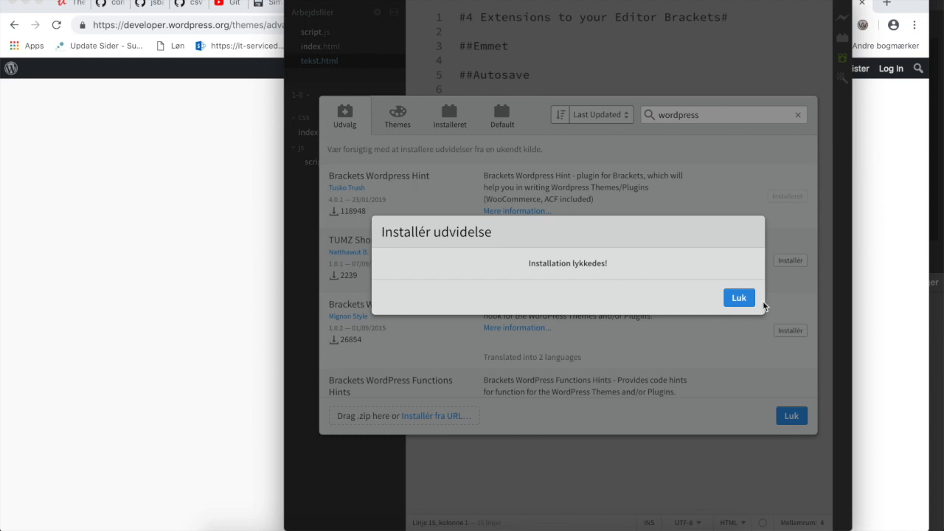
click(737, 299)
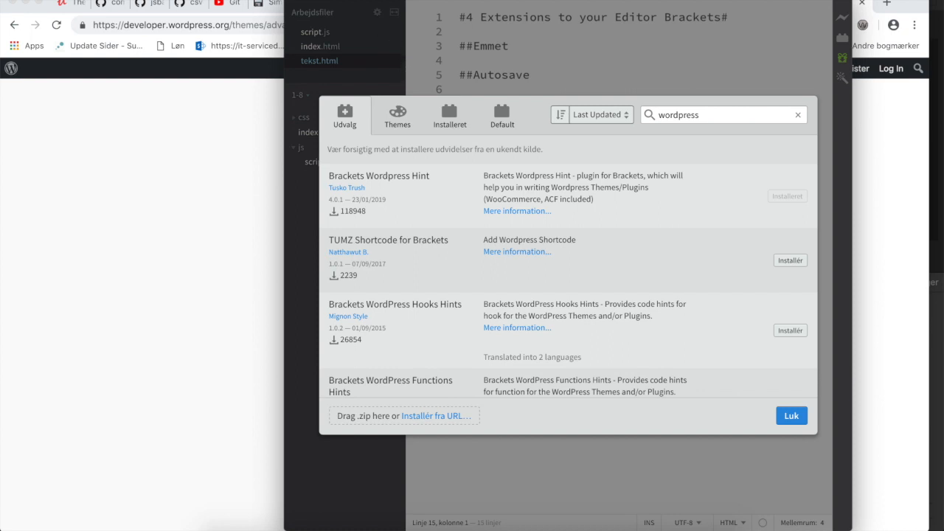
Create a new file and save it as index.php.
click(98, 0)
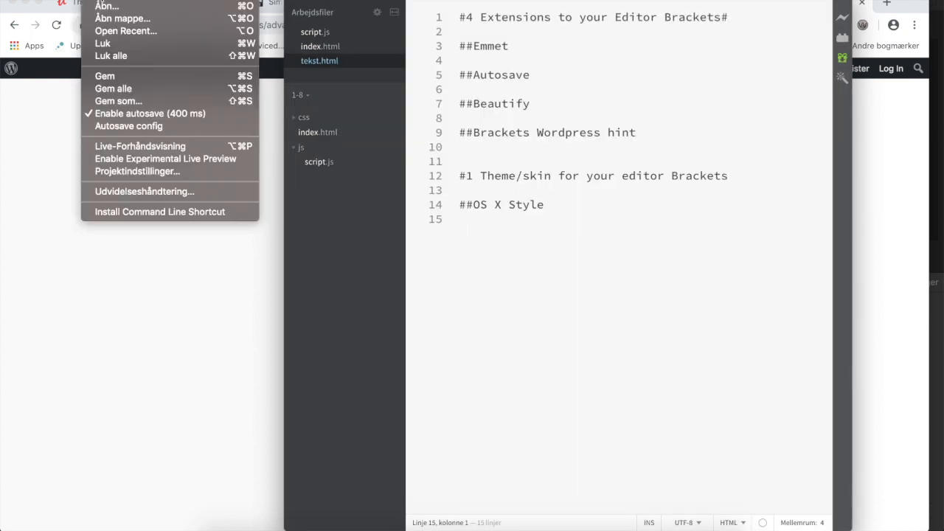
click(98, 0)
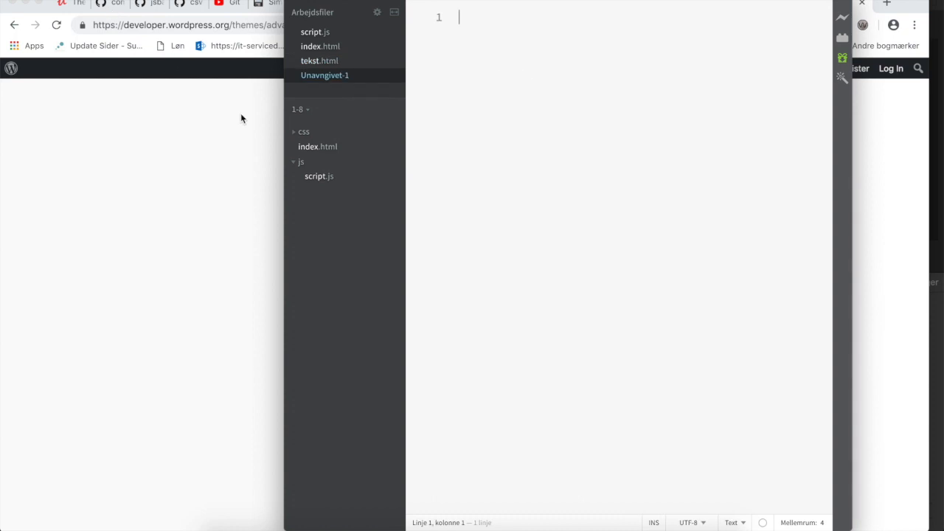
key(super+s)
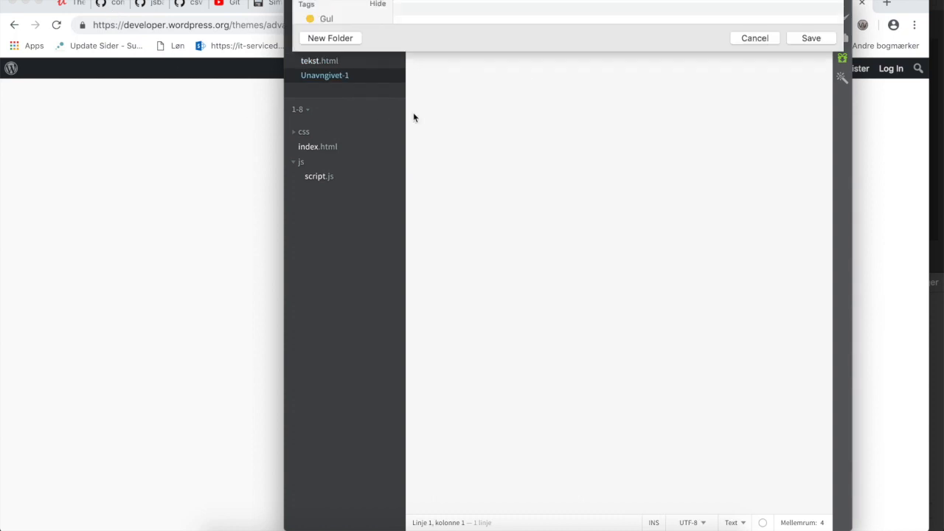
text(index.php)
key(Return)
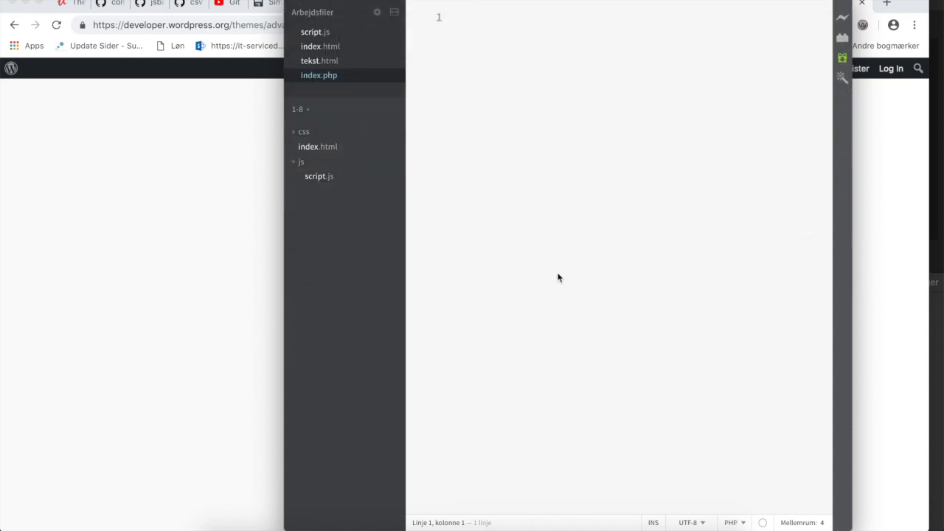
Add opening and closing PHP tags (<?php and ?>) to index.php with blank lines between them.
text(<)
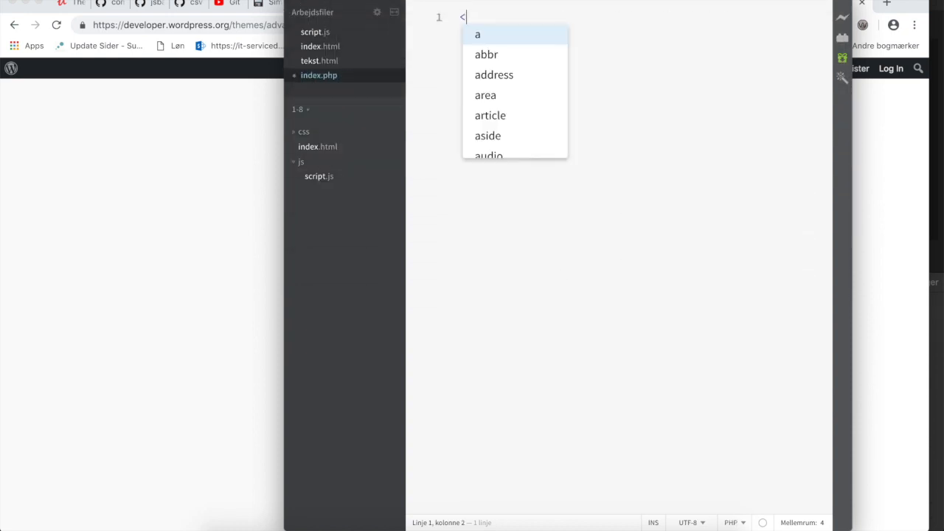
text(?php)
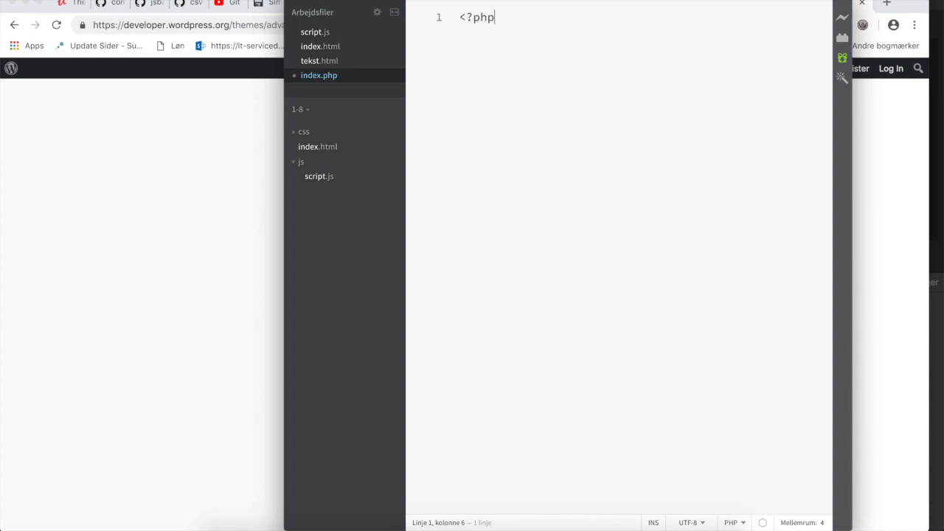
key(Return)
key(Return)
key(Return)
text(?>)
click(459, 32)
key(Return)
Enter "add" on line 3 between the PHP tags and look through the suggested WordPress functions.
text(add)
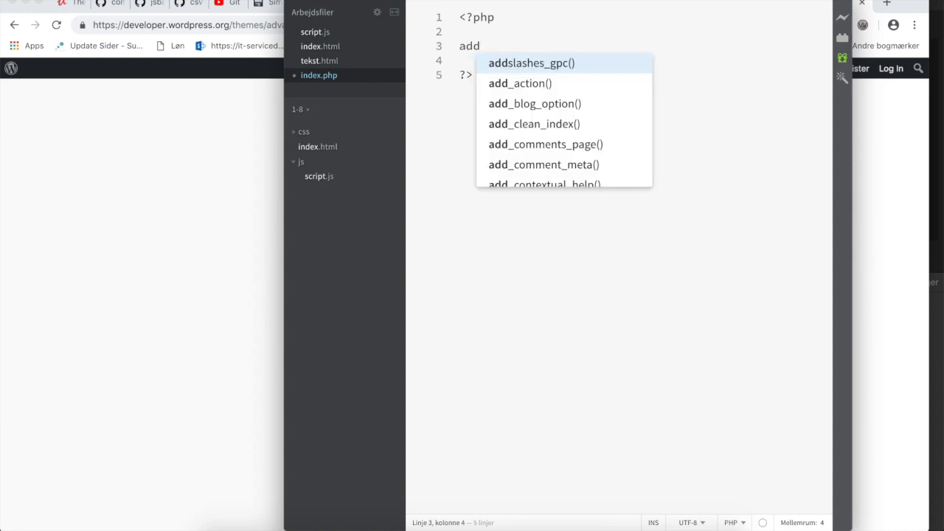
key(Down)
key(Down)
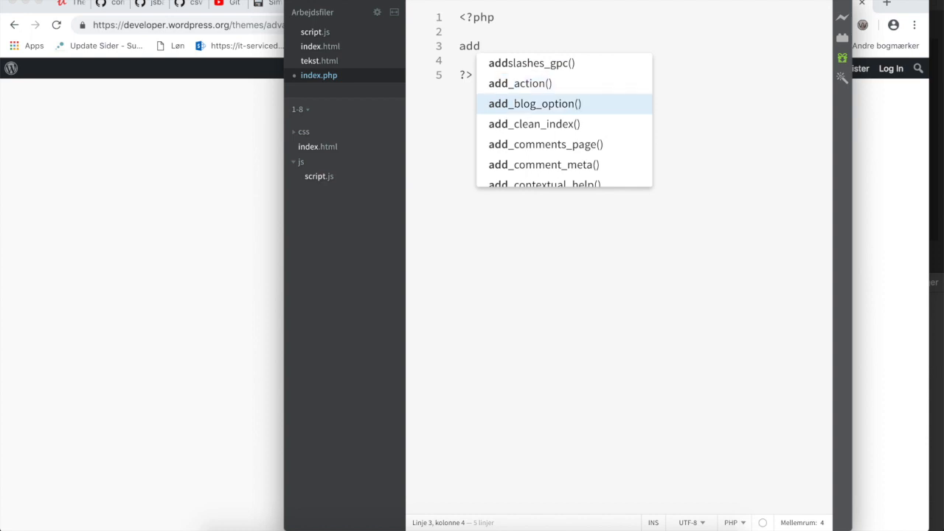
click(473, 74)
click(480, 59)
Replace "add" on line 3 with "enqu" to bring up the enqueue hints, and dismiss the suggestions.
key(BackSpace)
key(BackSpace)
key(BackSpace)
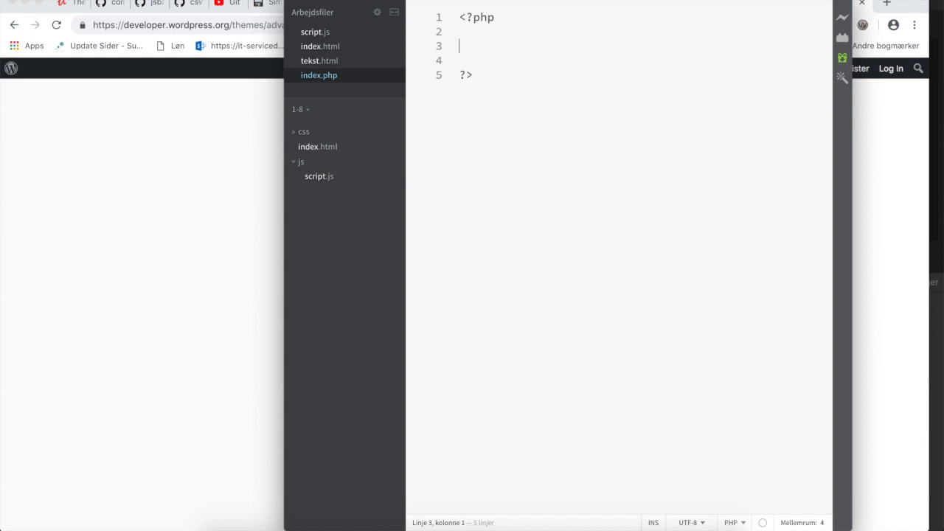
text(enqu)
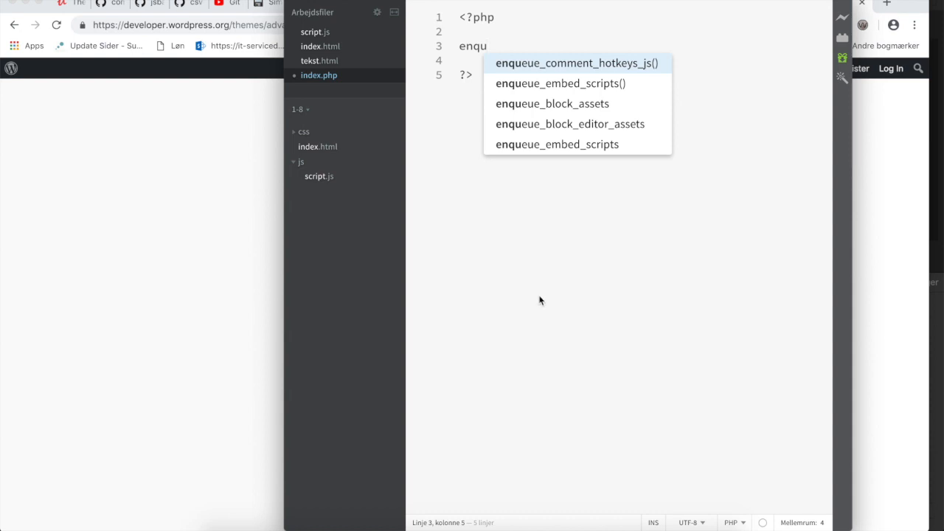
click(483, 257)
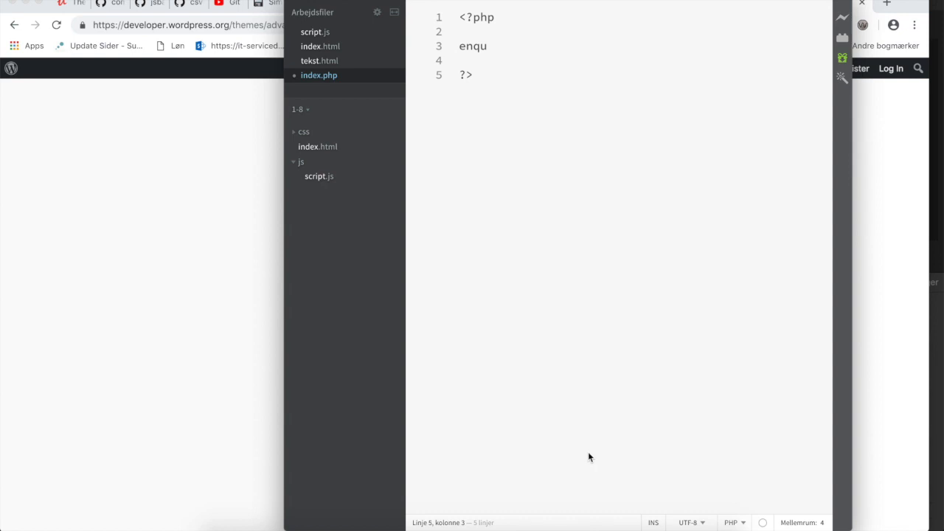
Go back to tekst.html and search the themes in the extension manager for "OS X Style".
click(327, 60)
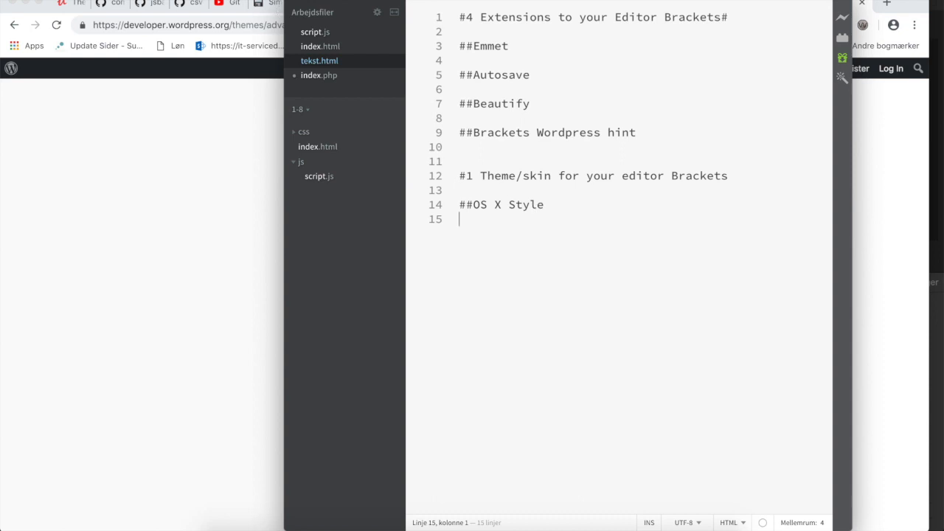
click(95, 1)
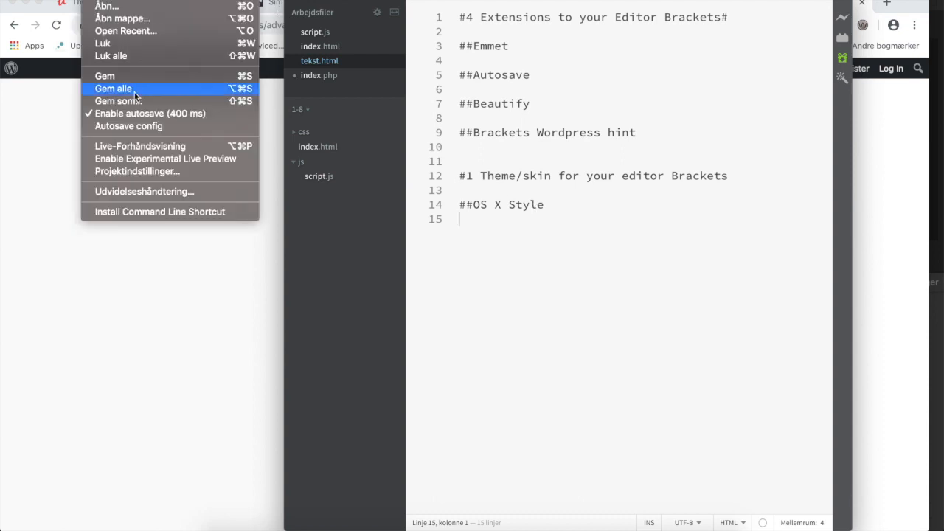
click(128, 192)
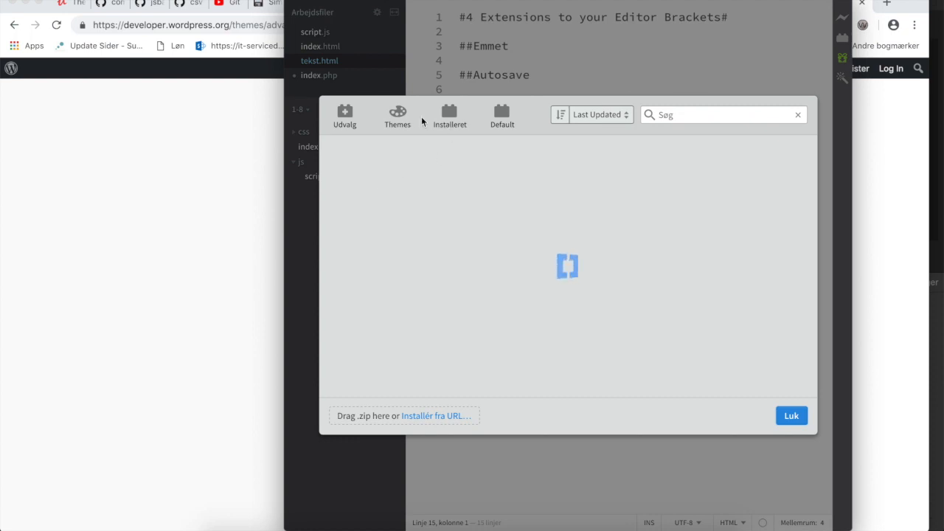
click(403, 118)
click(398, 118)
click(667, 112)
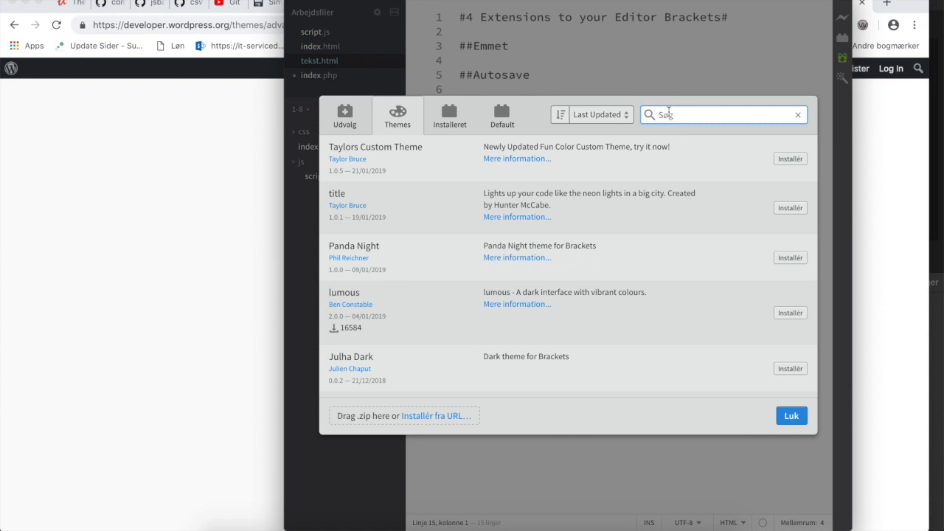
text(OS)
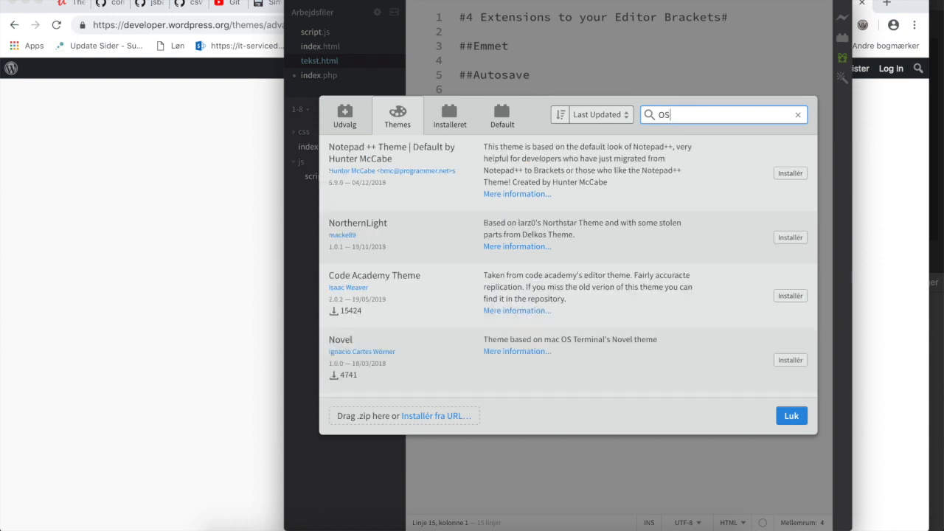
text( X Style)
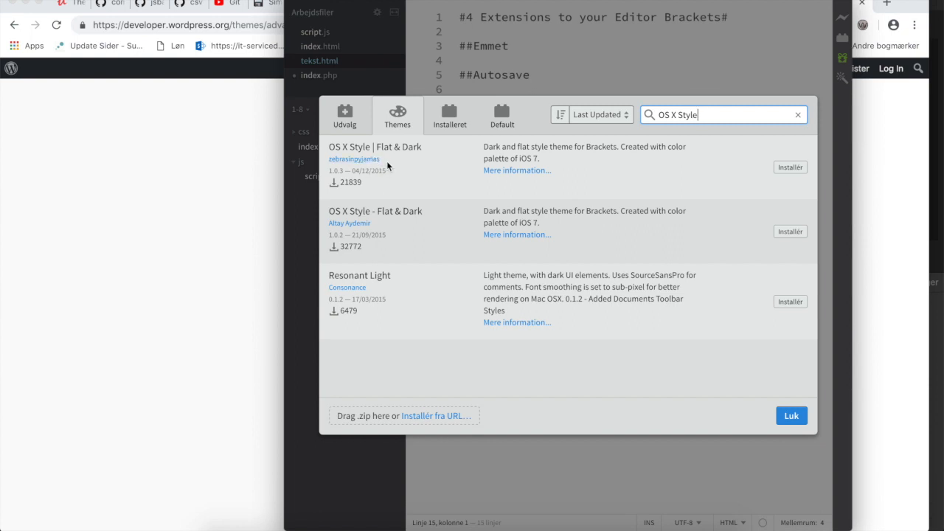
Install the OS X Style | Flat & Dark theme, version 1.0.3, and view index.php in it.
click(791, 170)
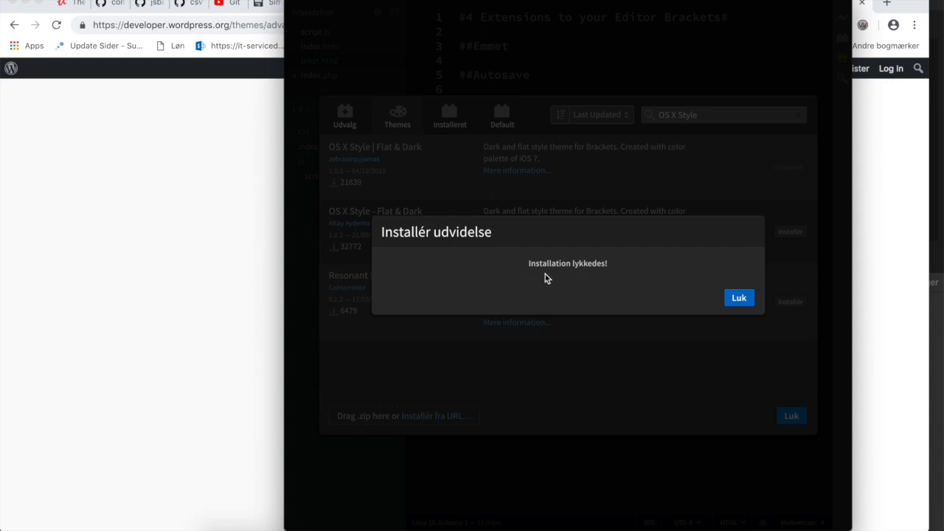
click(743, 298)
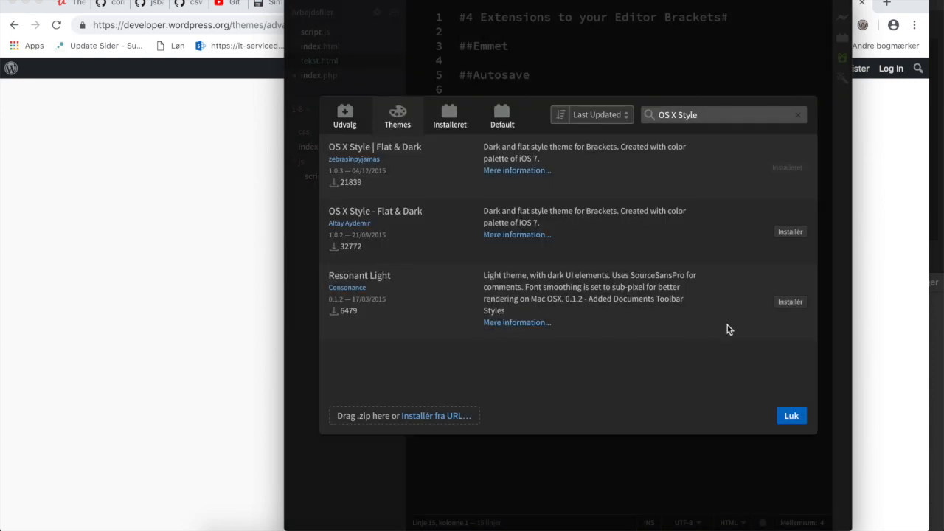
click(791, 416)
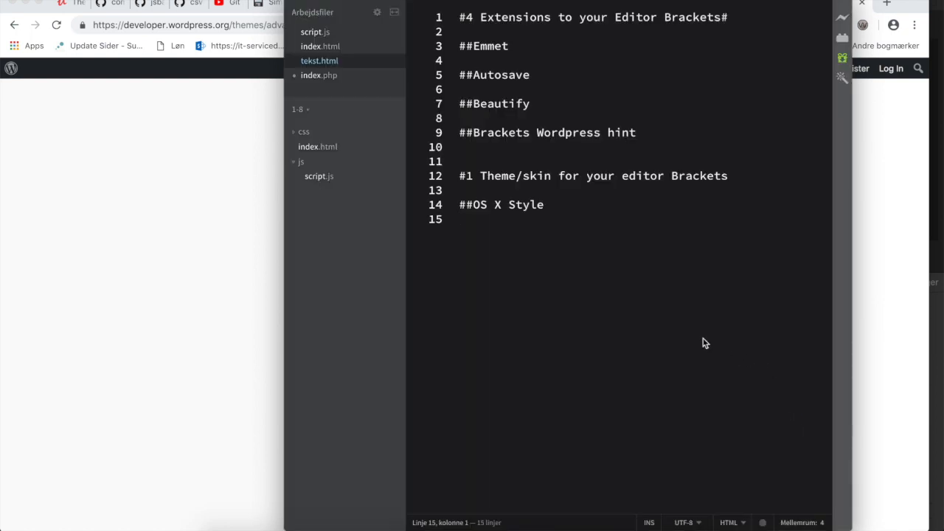
click(325, 76)
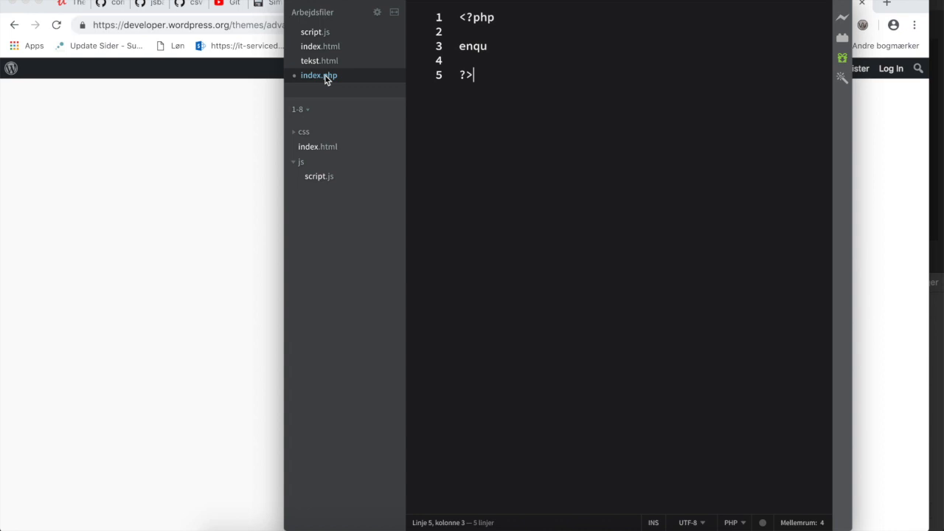